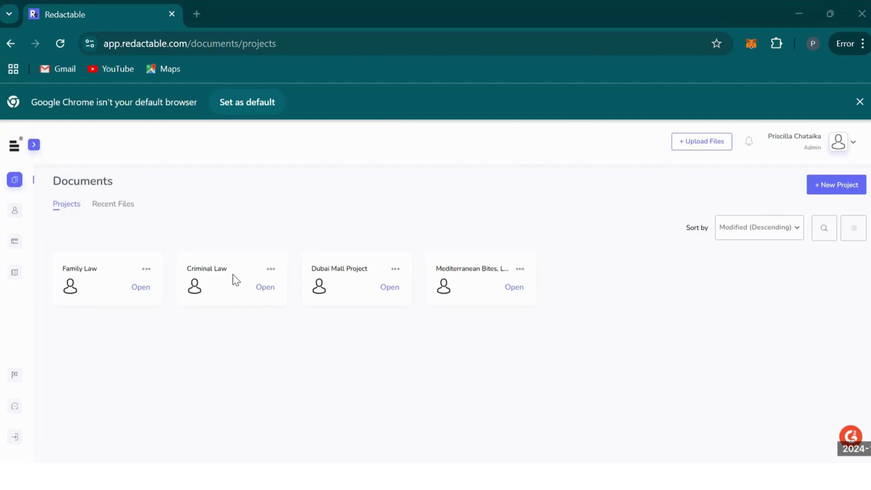
Open the Criminal Law project card to list its PleaAgreement document
click(265, 288)
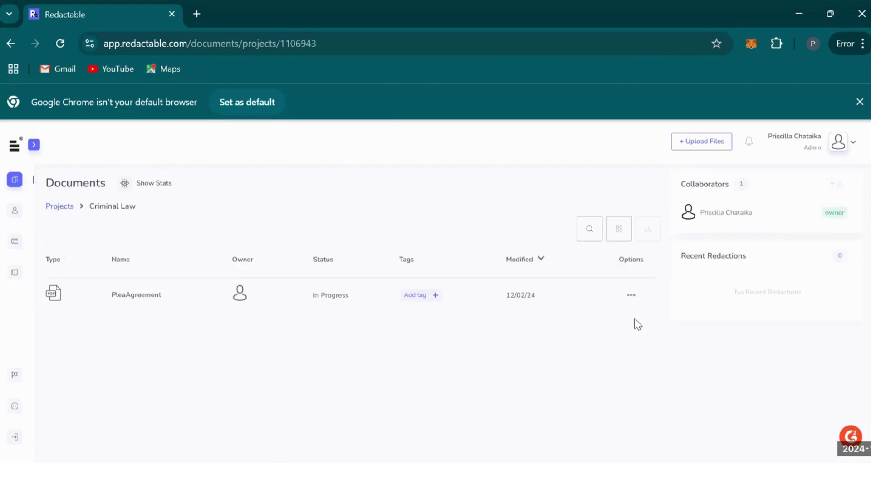
Start redacting PleaAgreement.pdf by data categories and review the checked category list
click(630, 297)
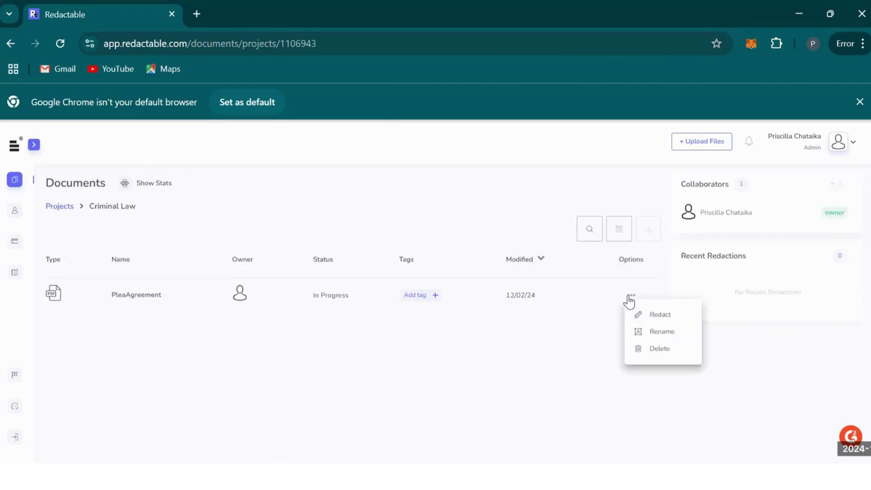
click(673, 320)
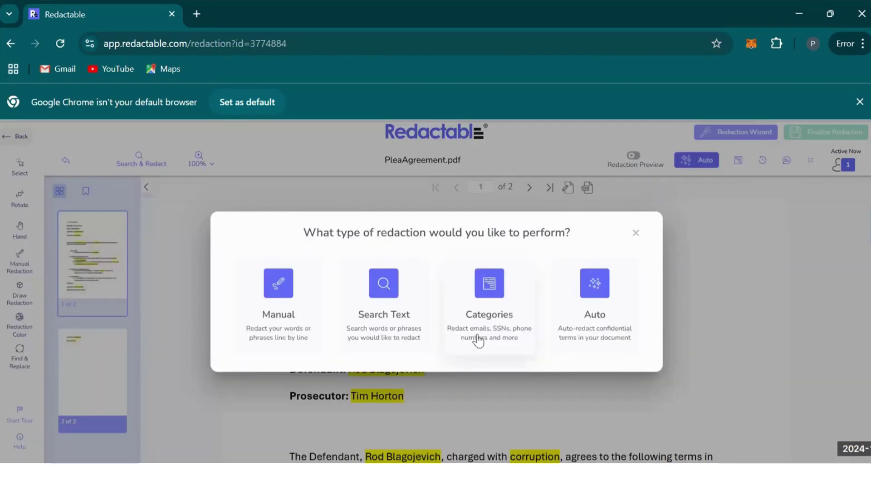
click(511, 310)
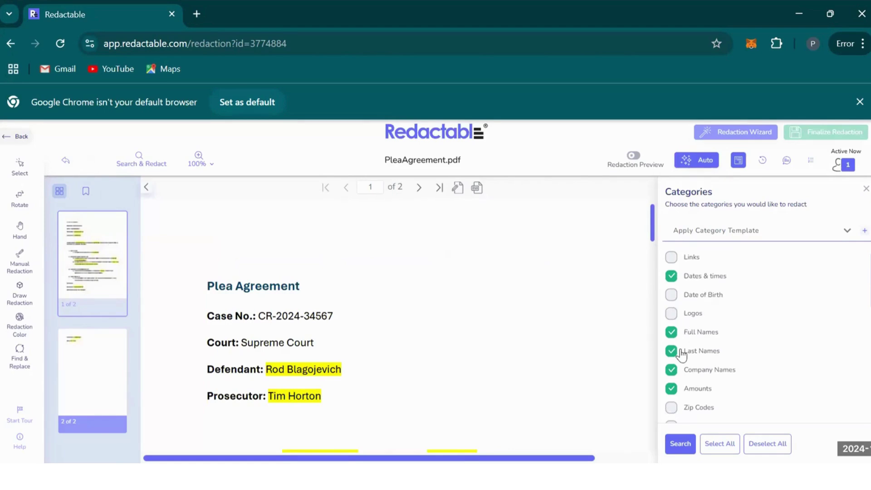
scroll(686, 309, down, 3)
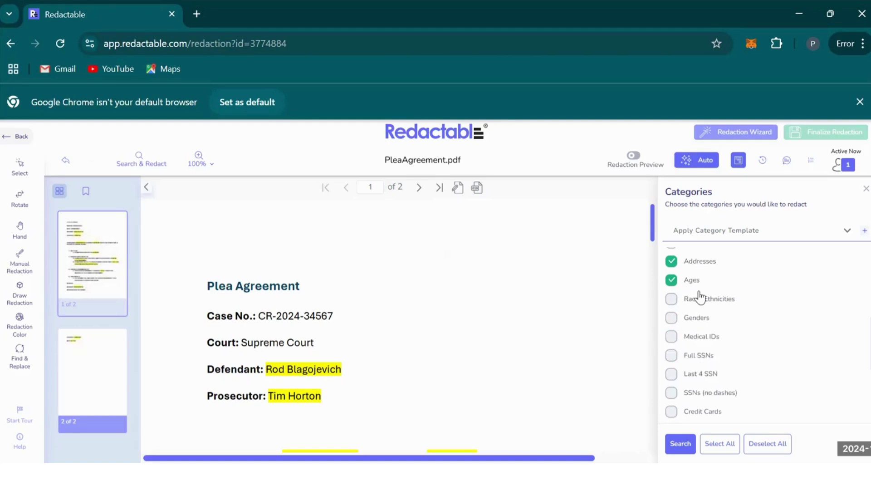
Search the ticked categories, select every match and redact all 19 items
click(685, 444)
scroll(402, 315, down, 4)
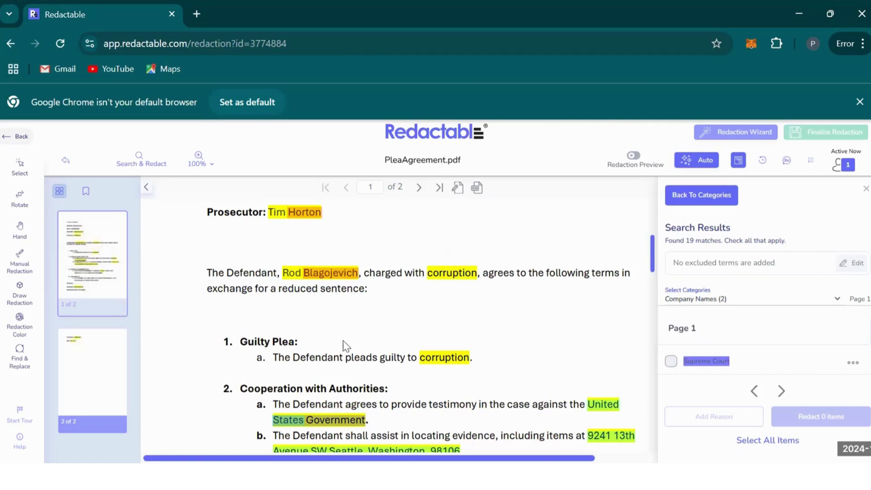
scroll(344, 343, down, 2)
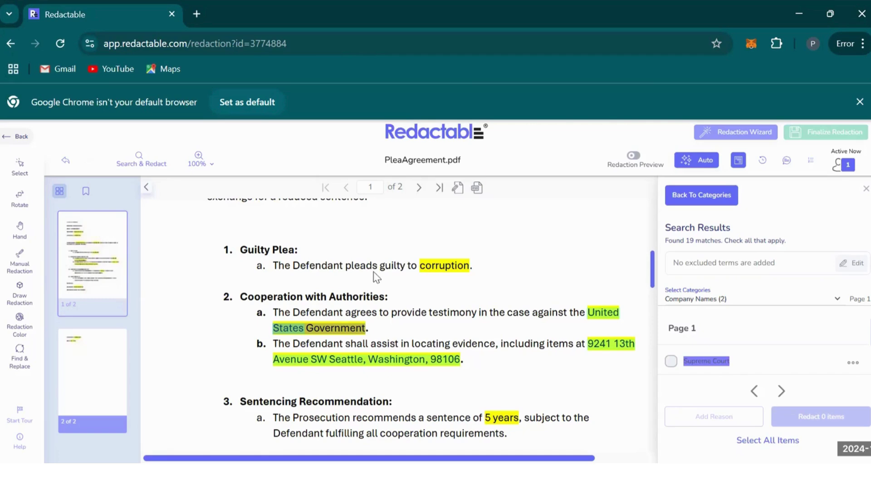
scroll(374, 273, up, 5)
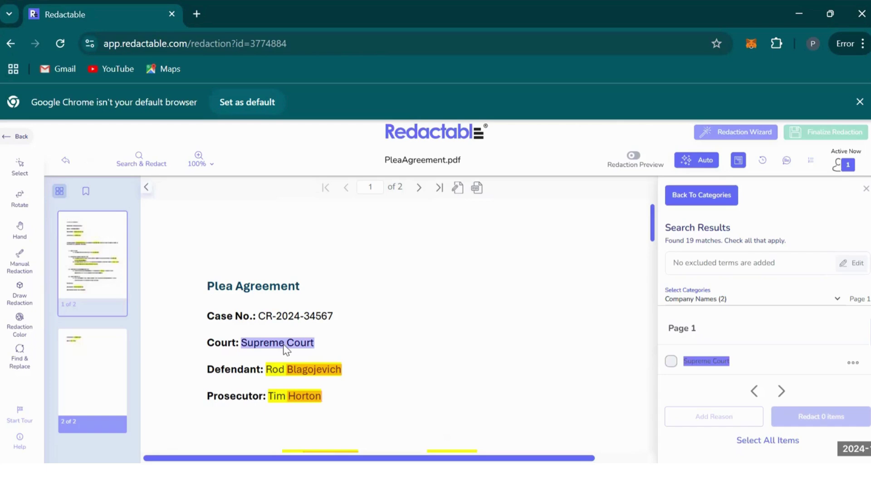
scroll(286, 351, down, 2)
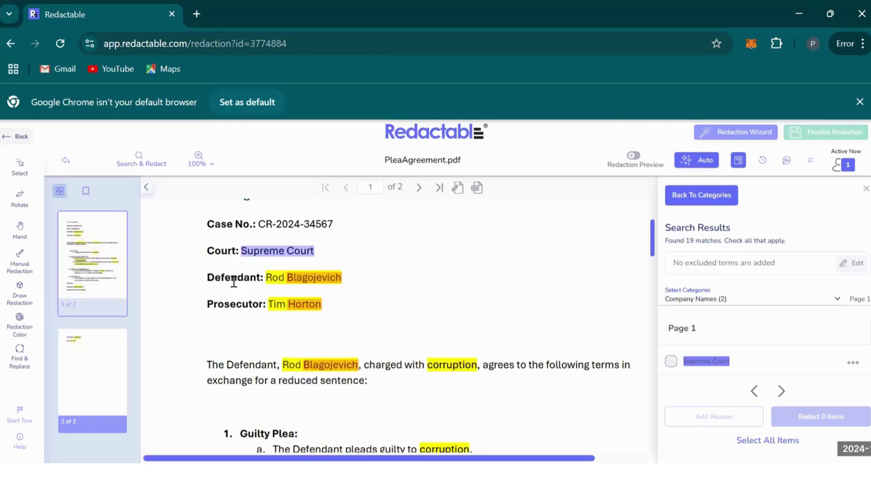
scroll(346, 319, down, 4)
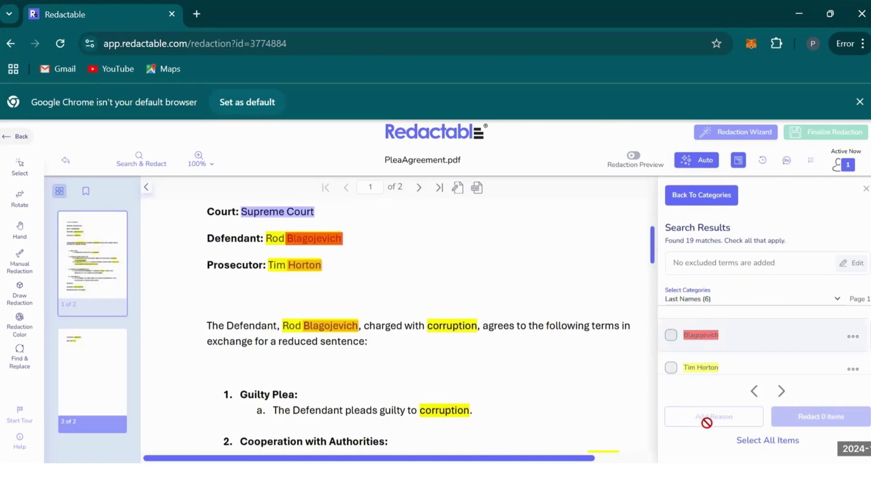
click(742, 440)
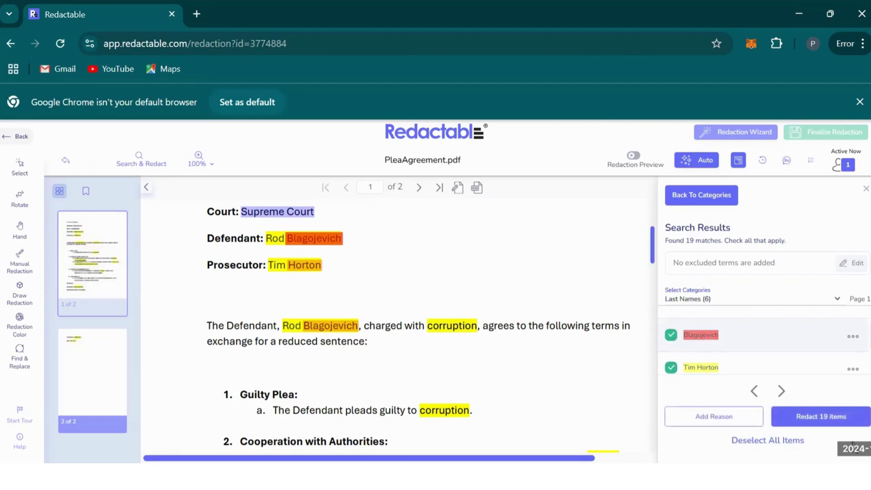
click(823, 422)
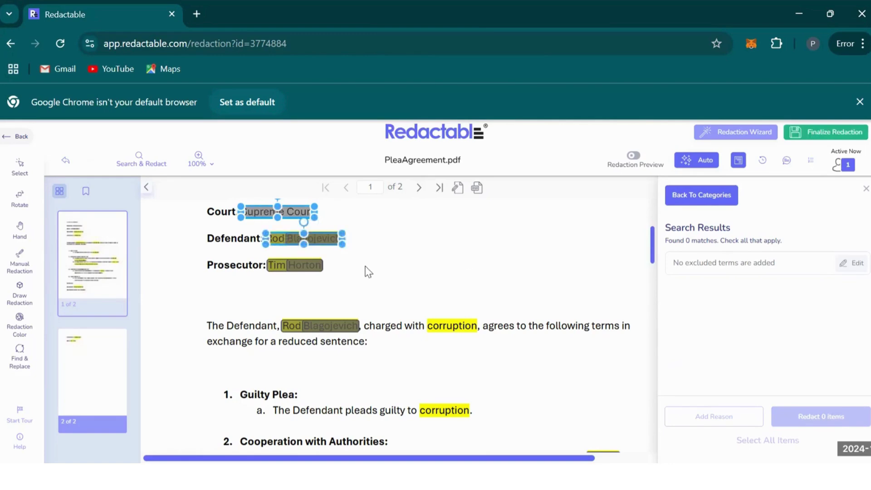
Inspect the surname, Defendant and Court redaction boxes, then deselect them
click(318, 325)
click(317, 238)
shift+click(249, 212)
click(306, 212)
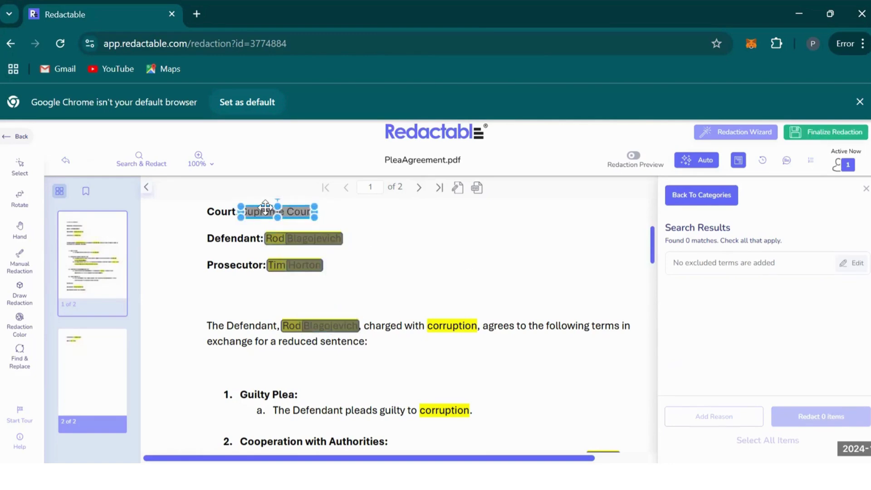
click(566, 309)
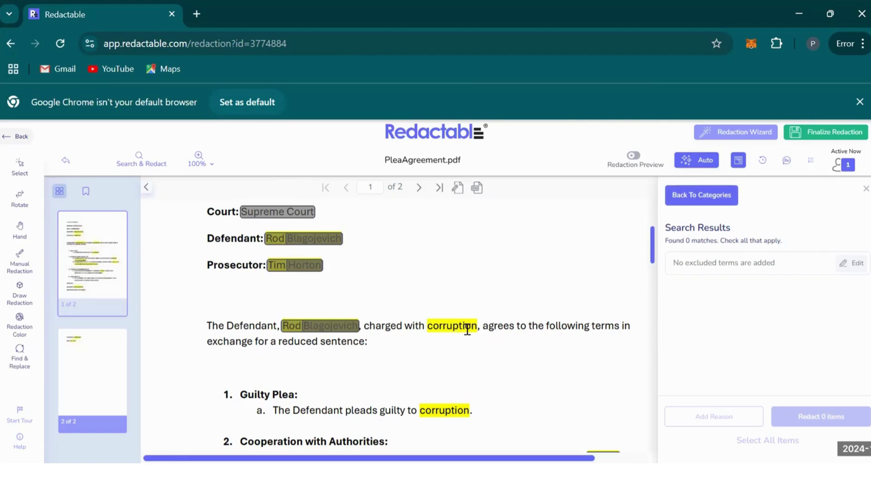
Highlight-redact 'corruption' in Guilty Plea and draw a redaction box over '5 years'
scroll(472, 327, down, 2)
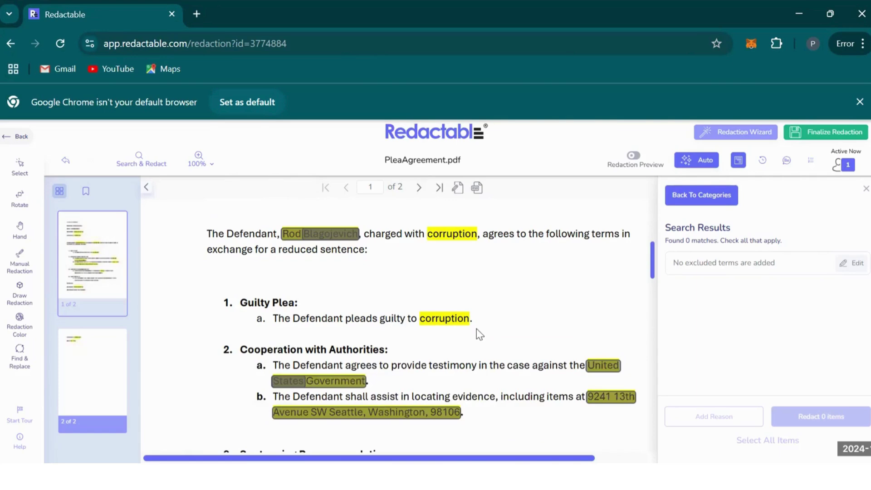
scroll(444, 338, down, 2)
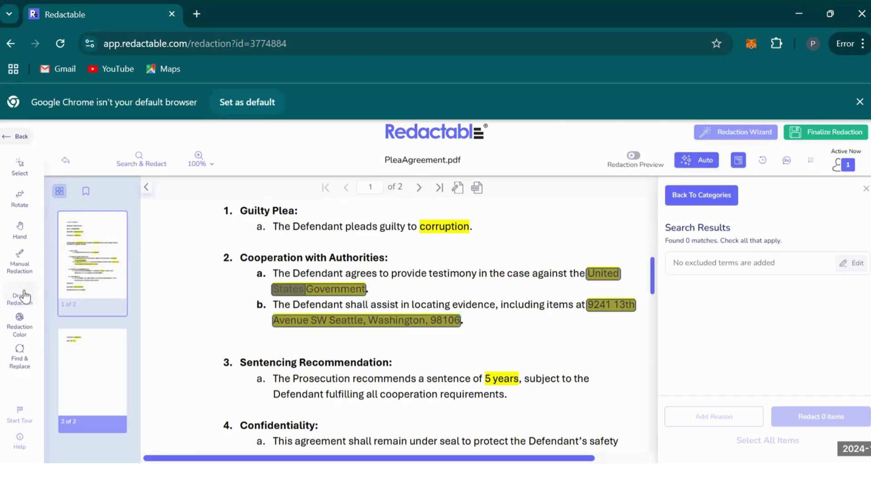
click(19, 266)
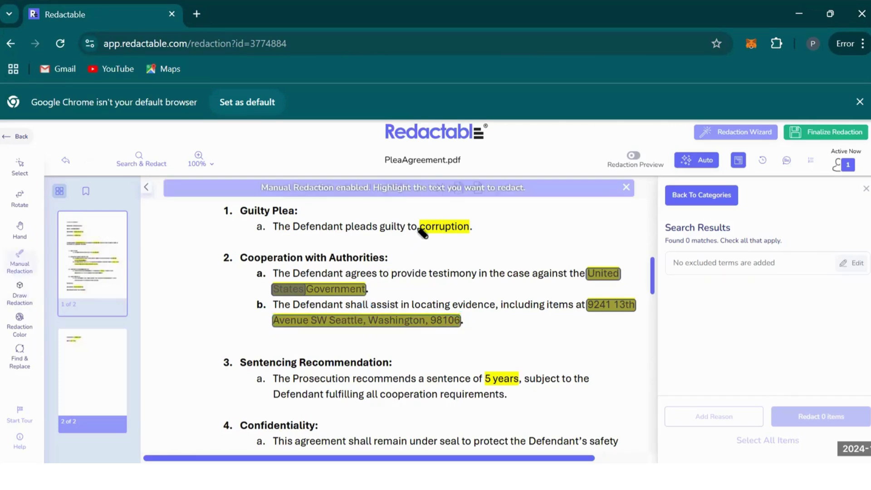
drag(419, 227, 472, 228)
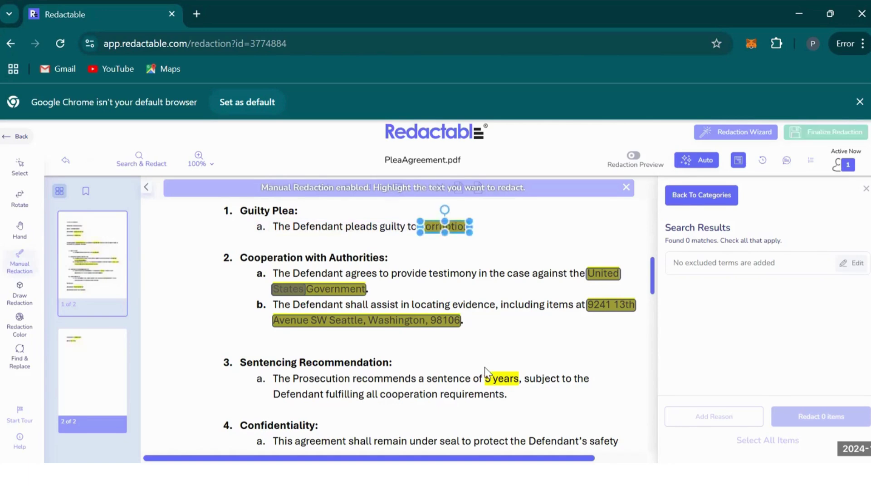
click(25, 298)
drag(486, 371, 522, 385)
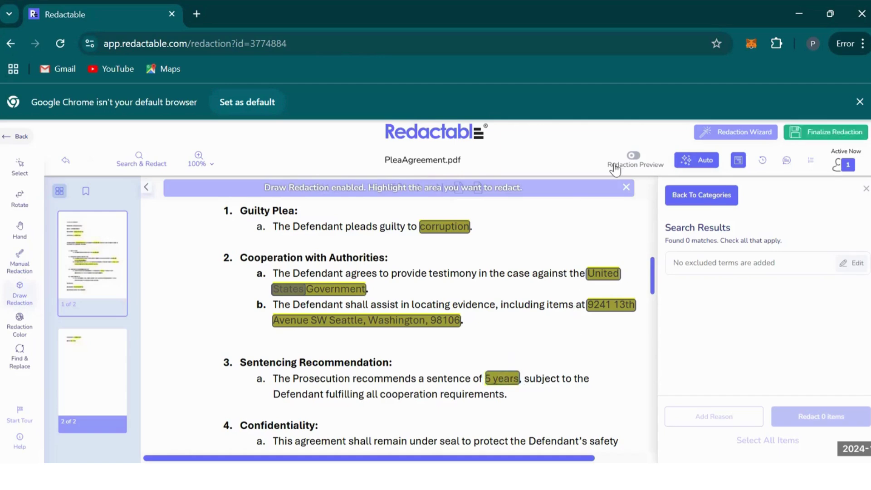
Turn on Redaction Preview and check the redaction boxes in the Cooperation item
click(634, 156)
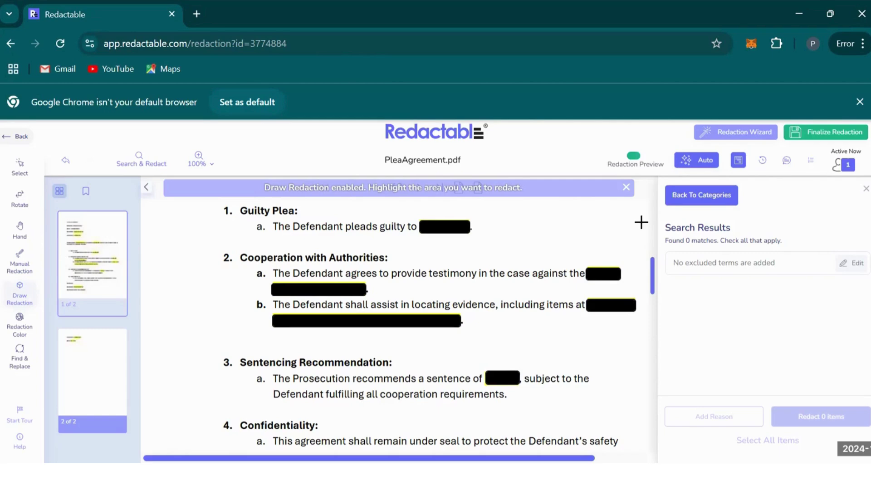
click(446, 225)
click(605, 305)
click(429, 321)
scroll(495, 385, up, 1)
scroll(494, 385, up, 5)
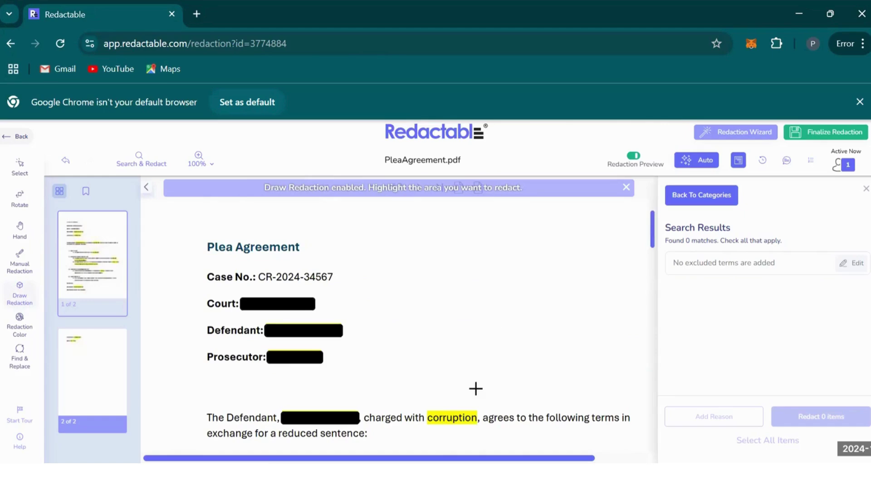
Redact 'corruption' in the opening paragraph, then finalize and download the redacted PleaAgreement.pdf
mouse_move(426, 411)
mouse_down()
mouse_move(453, 426)
mouse_move(478, 425)
mouse_up()
click(518, 345)
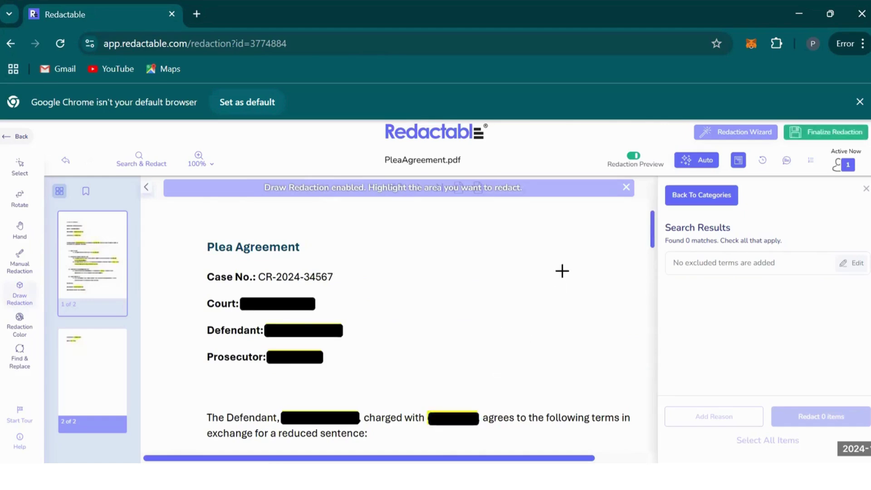
click(797, 131)
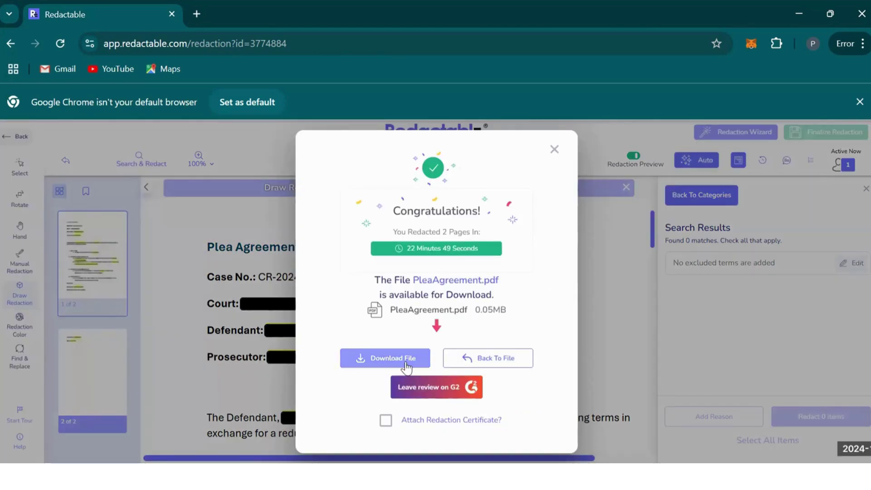
click(406, 364)
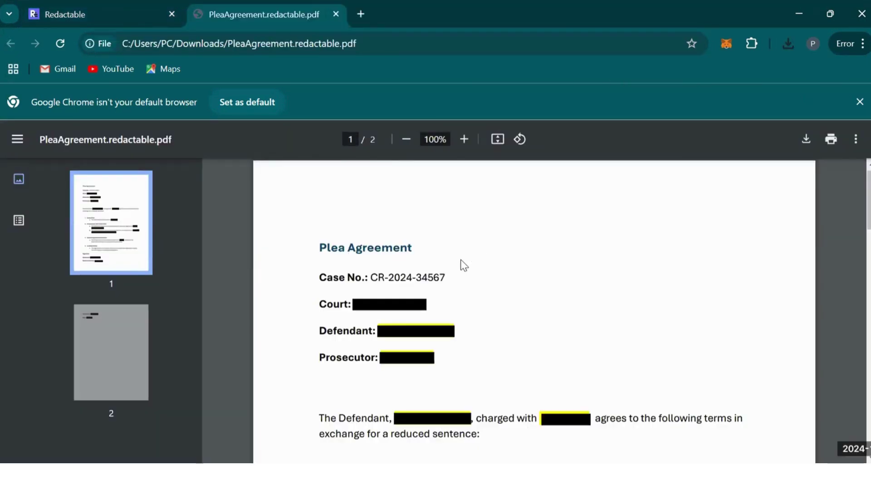
Scroll through page 1 of PleaAgreement.redactable.pdf to verify the black redaction boxes
scroll(458, 261, down, 2)
scroll(459, 265, down, 6)
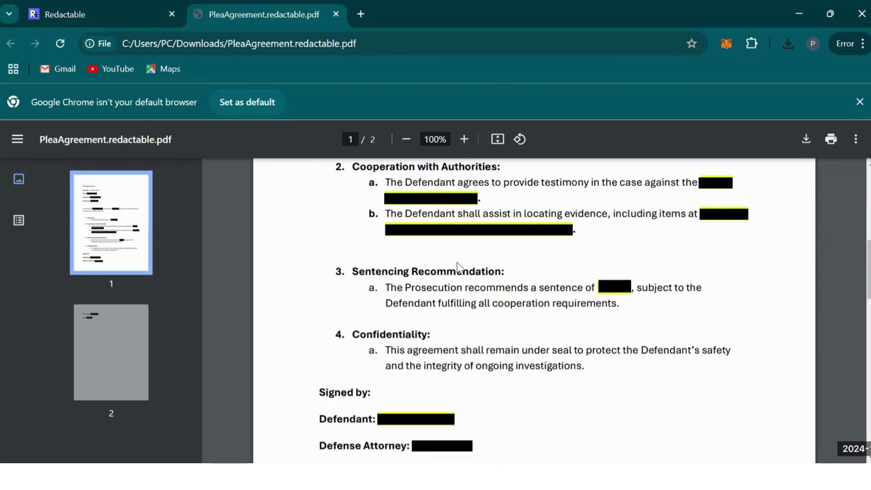
scroll(457, 266, down, 2)
scroll(458, 259, up, 4)
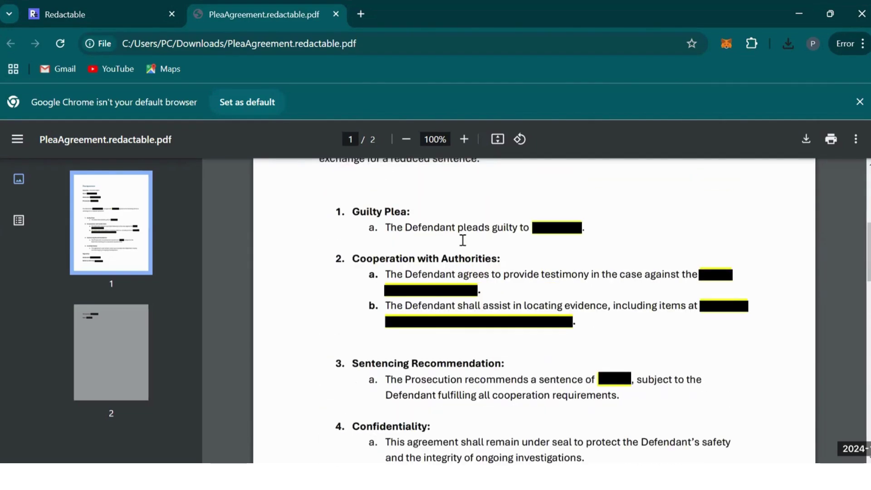
scroll(463, 317, up, 2)
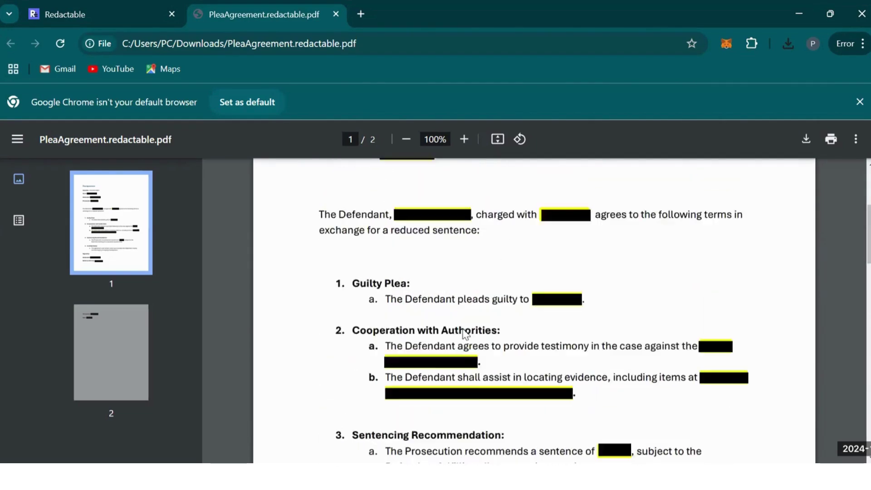
scroll(463, 330, up, 4)
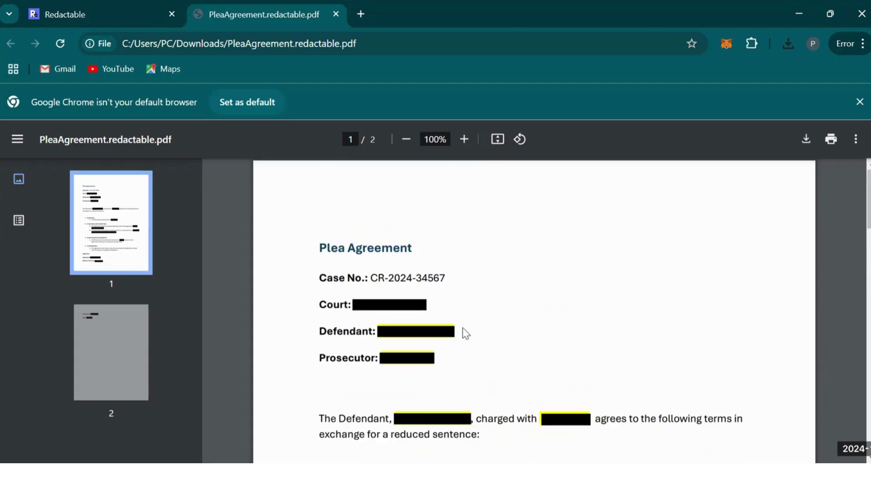
Return to the Redactable editor, dismiss the download prompt and select the Court redaction
click(123, 12)
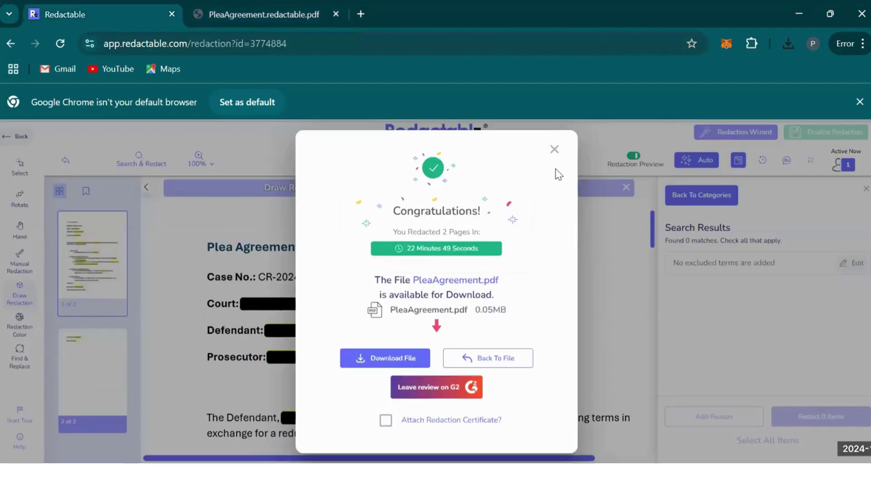
click(557, 149)
click(272, 305)
click(269, 302)
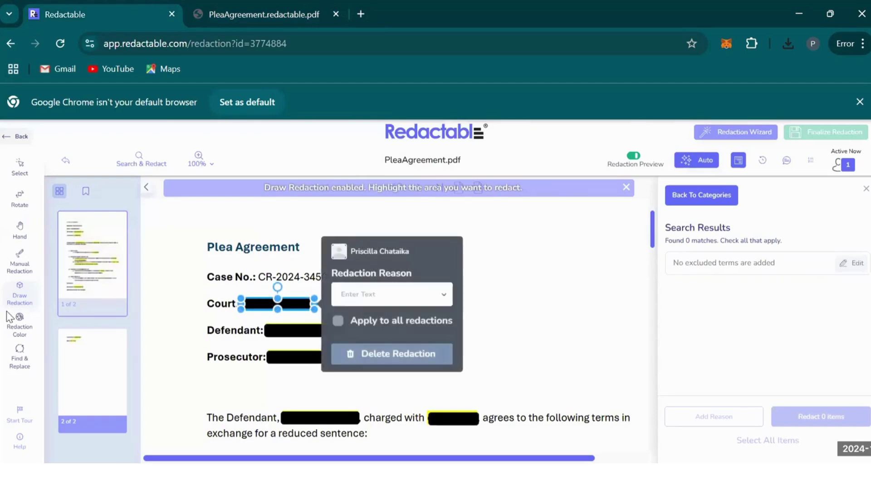
Set the redaction color to Red and save it for all redaction boxes
click(19, 326)
click(62, 261)
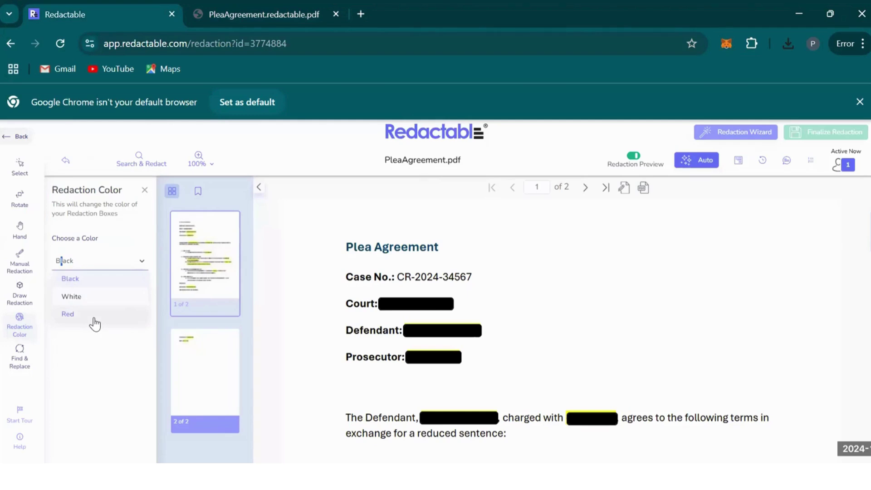
click(95, 317)
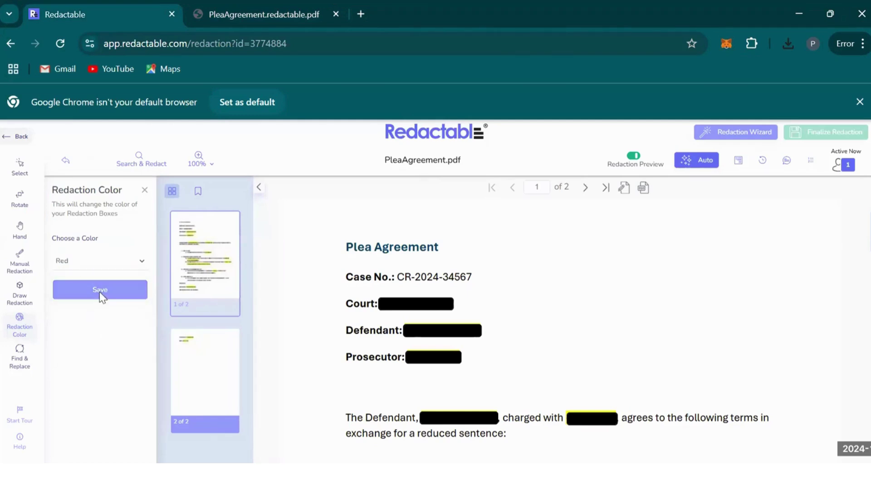
click(100, 291)
scroll(443, 272, down, 2)
scroll(455, 301, down, 2)
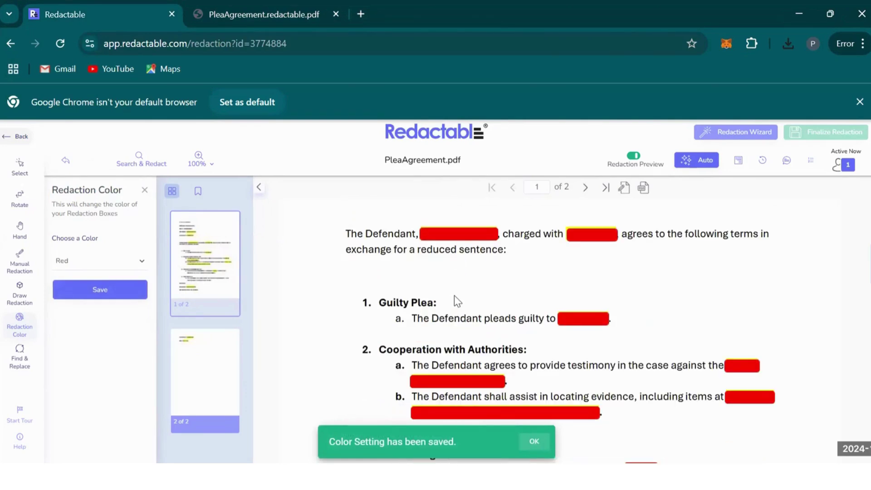
scroll(455, 297, up, 2)
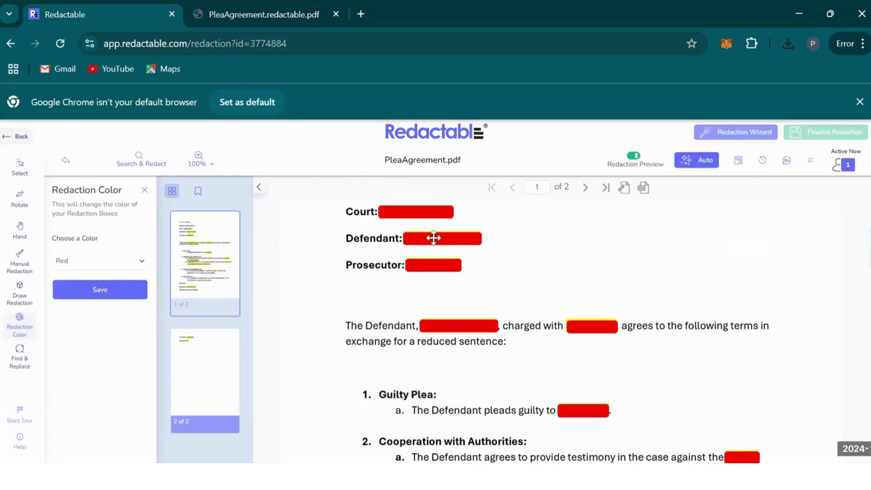
Give the Court redaction the reason Confidential and apply it to all redactions
click(425, 213)
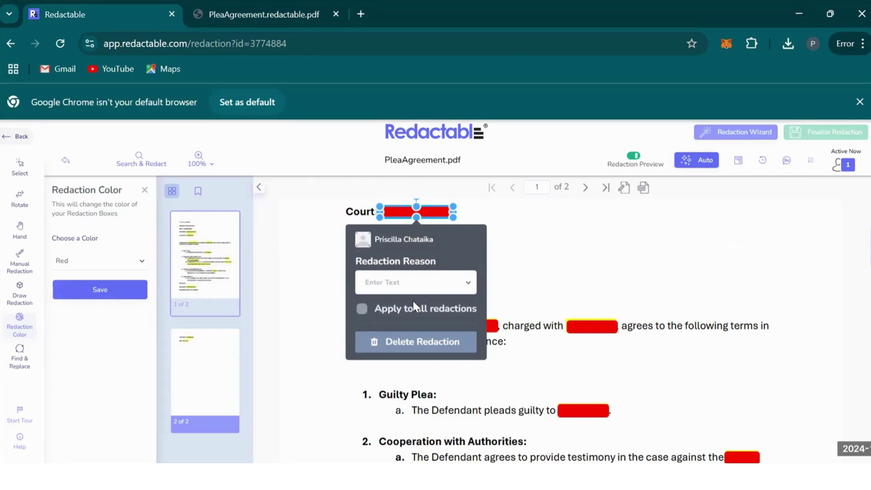
click(412, 285)
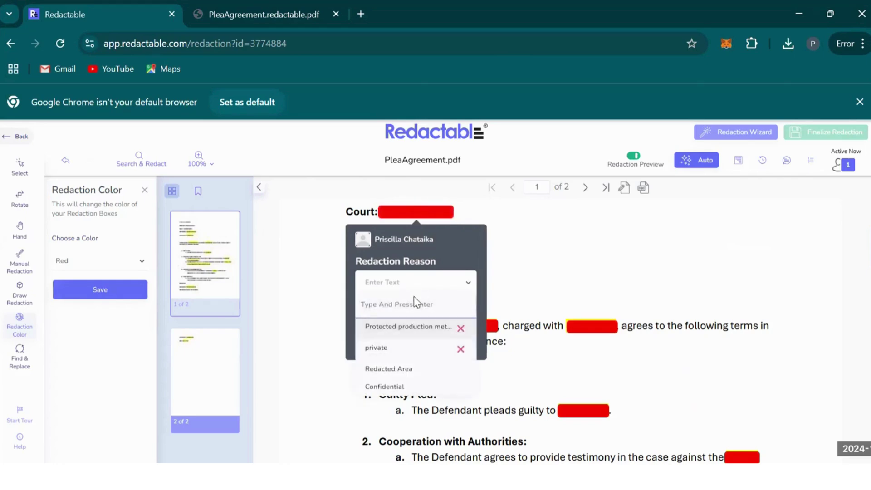
click(411, 389)
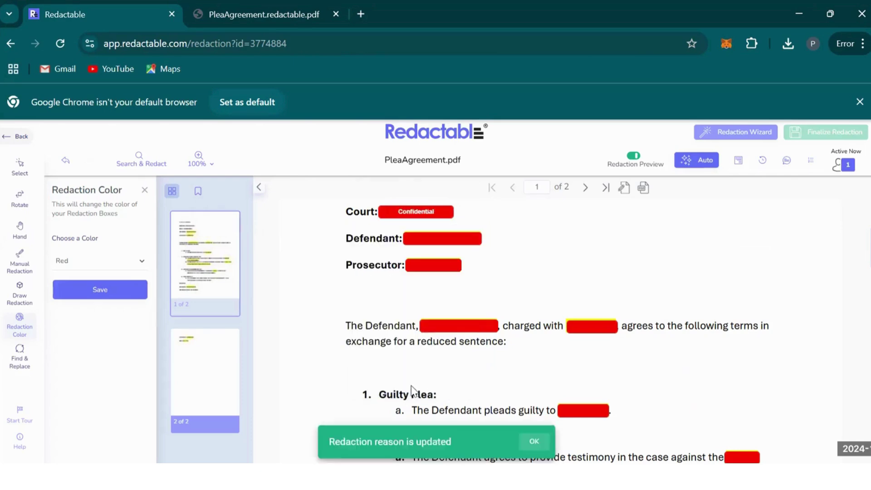
click(404, 213)
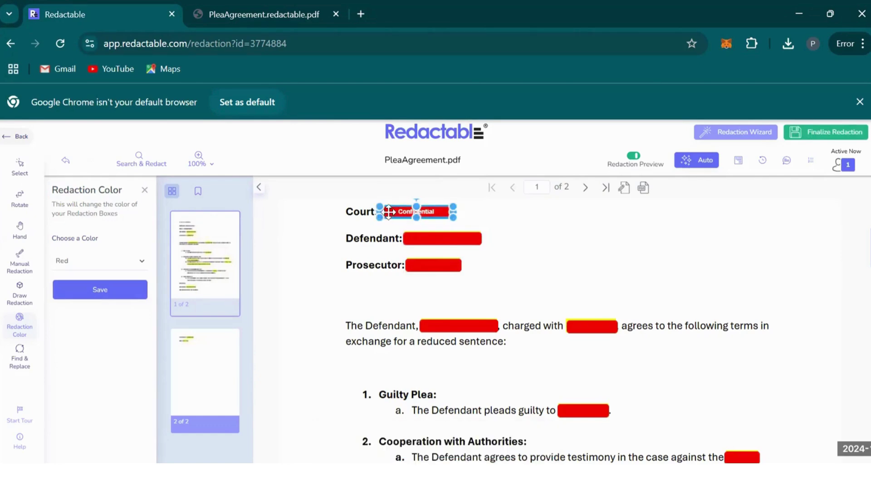
click(389, 212)
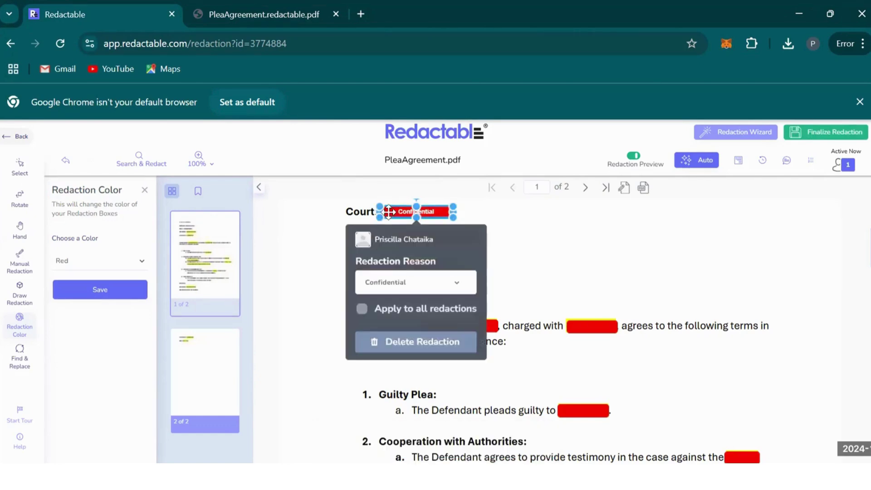
click(362, 311)
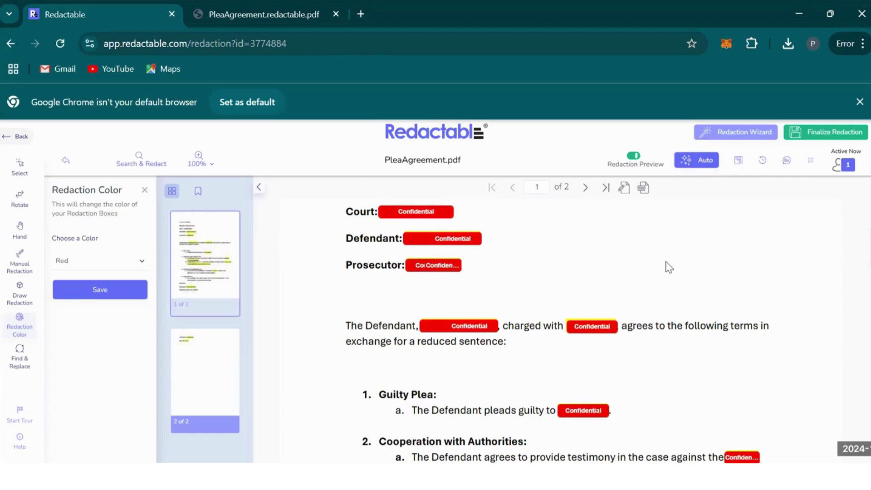
Post a comment reading 'check' on page 1 of PleaAgreement.pdf and view it
click(787, 162)
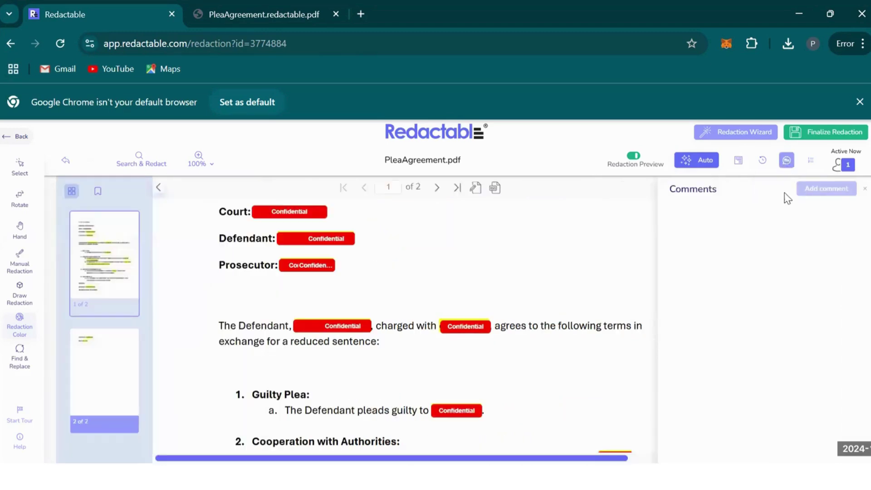
click(562, 243)
text(check)
click(599, 330)
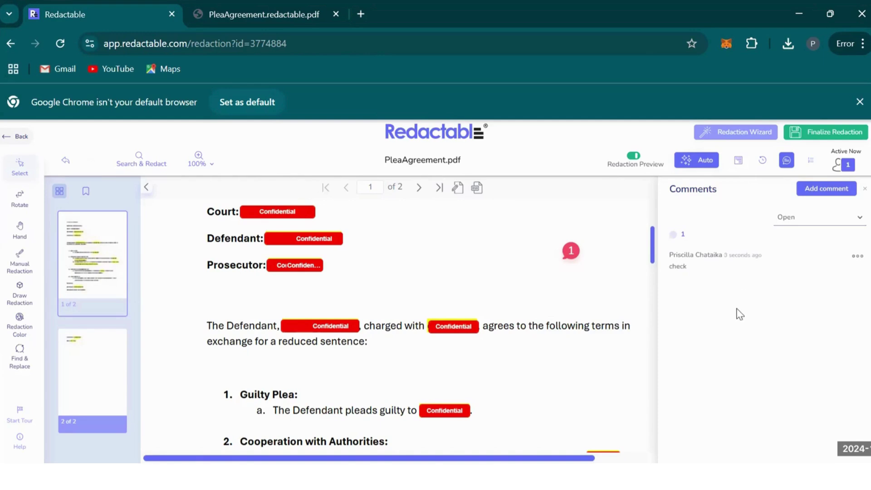
click(856, 257)
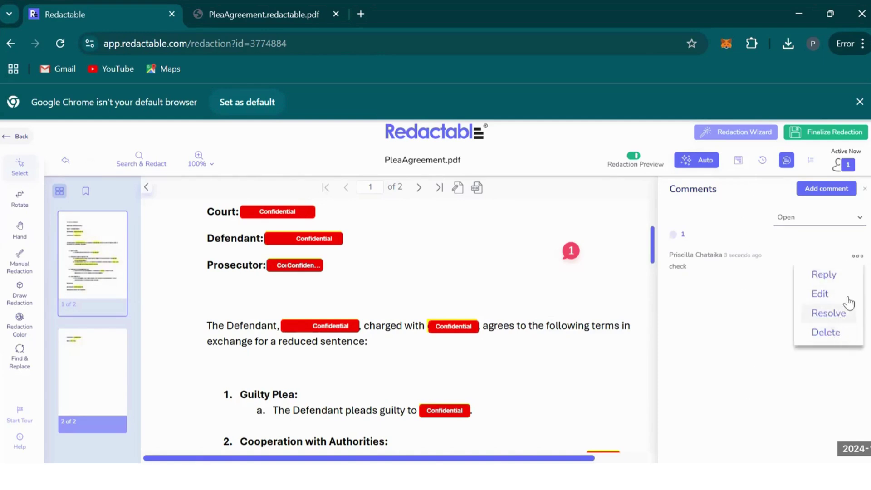
click(581, 301)
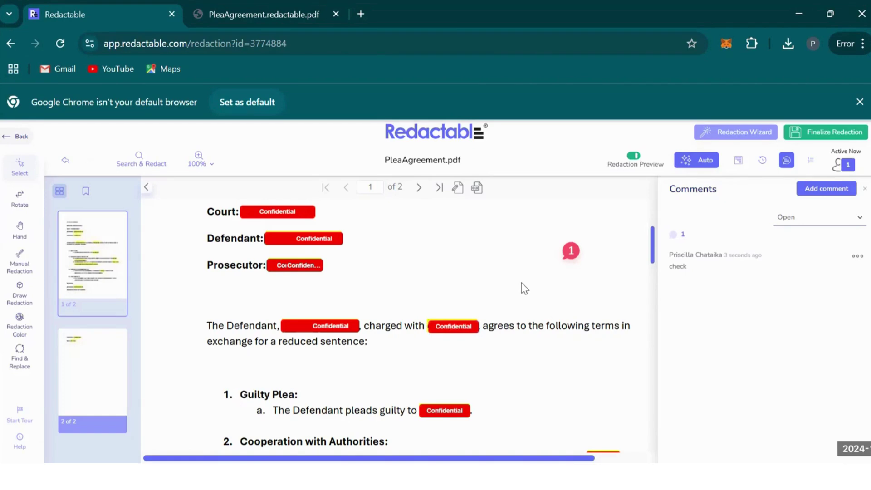
click(571, 251)
Finalize and download PleaAgreement.redactable (1).pdf, then review its red Confidential boxes
click(818, 132)
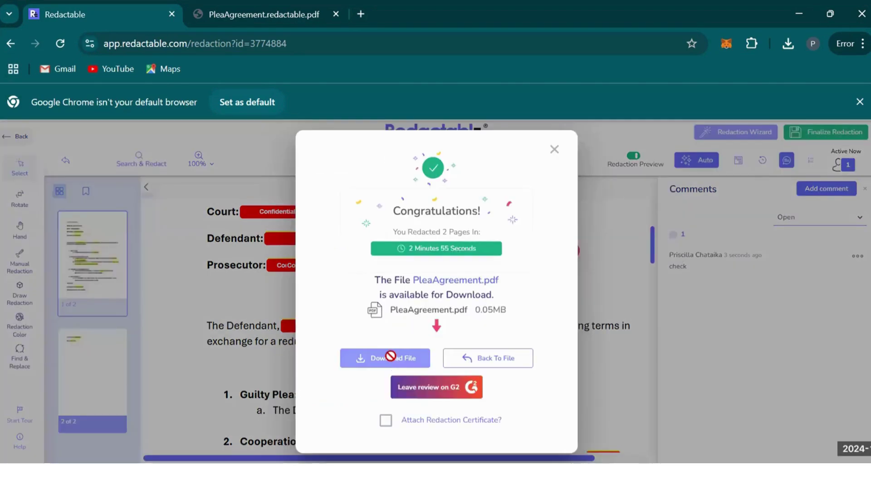
click(707, 82)
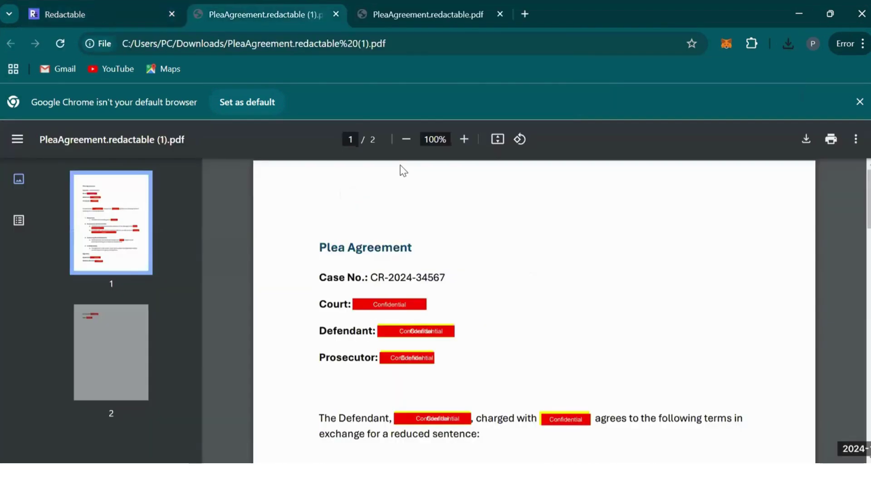
scroll(507, 275, down, 2)
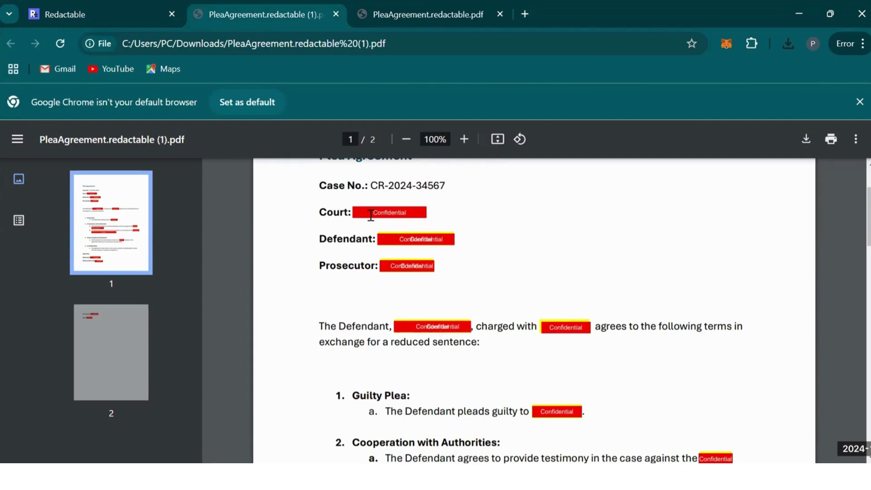
scroll(440, 310, down, 2)
scroll(541, 397, down, 2)
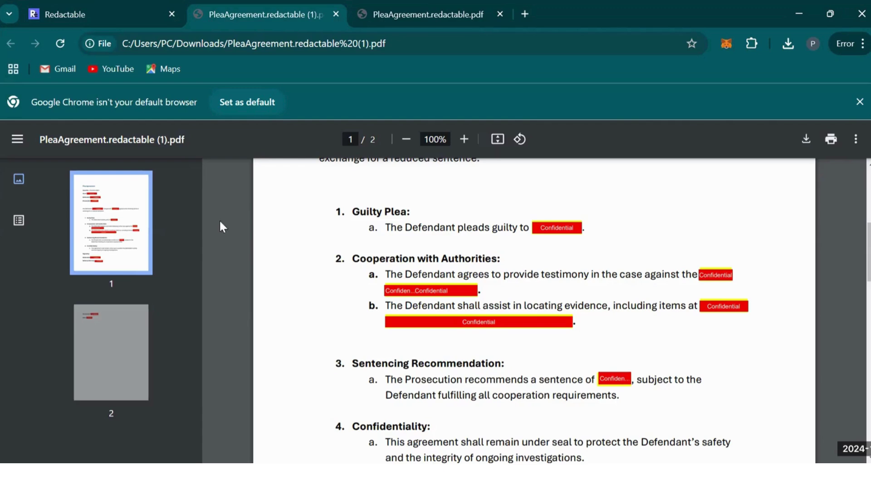
Download PleaAgreement's redaction certificate from the Criminal Law documents and open certificate (2).pdf
click(113, 5)
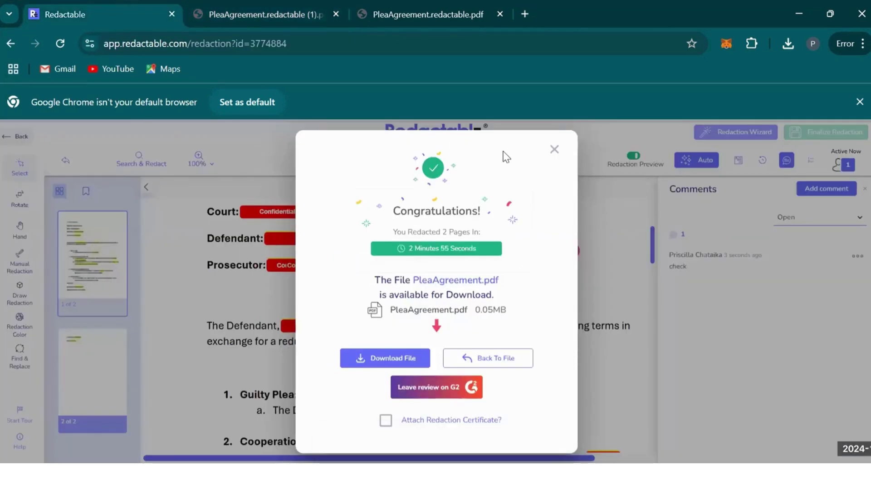
click(552, 150)
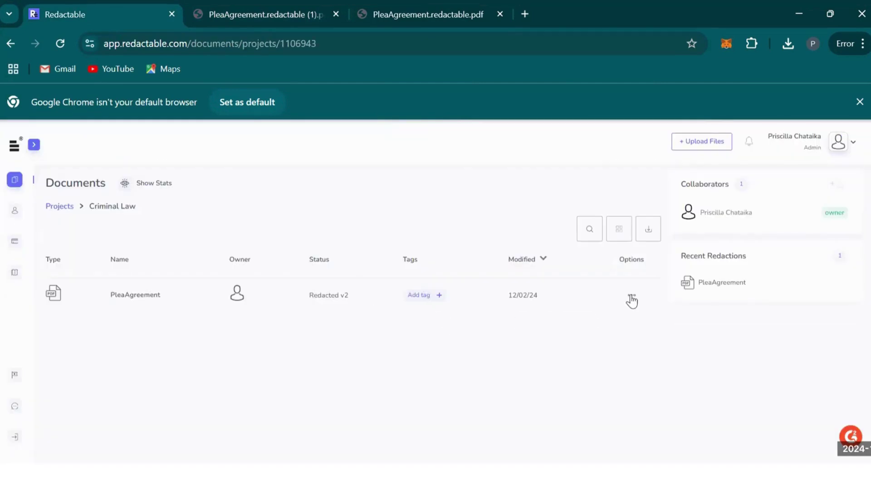
click(633, 297)
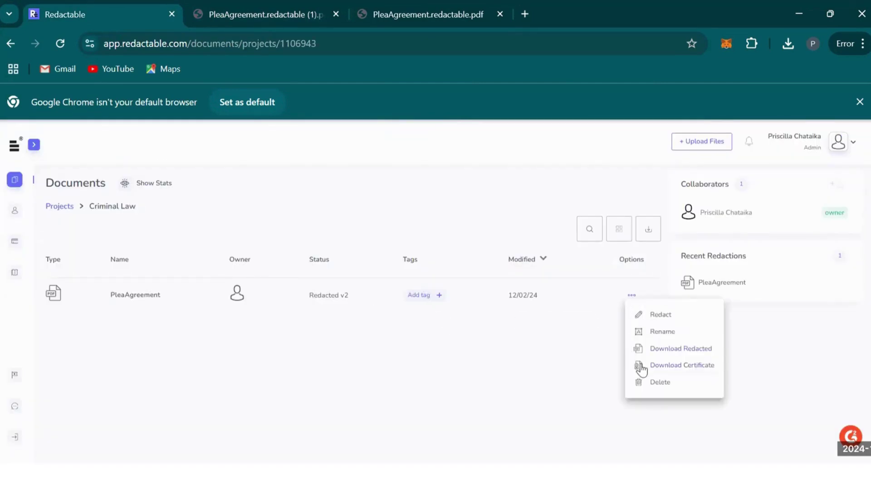
click(657, 369)
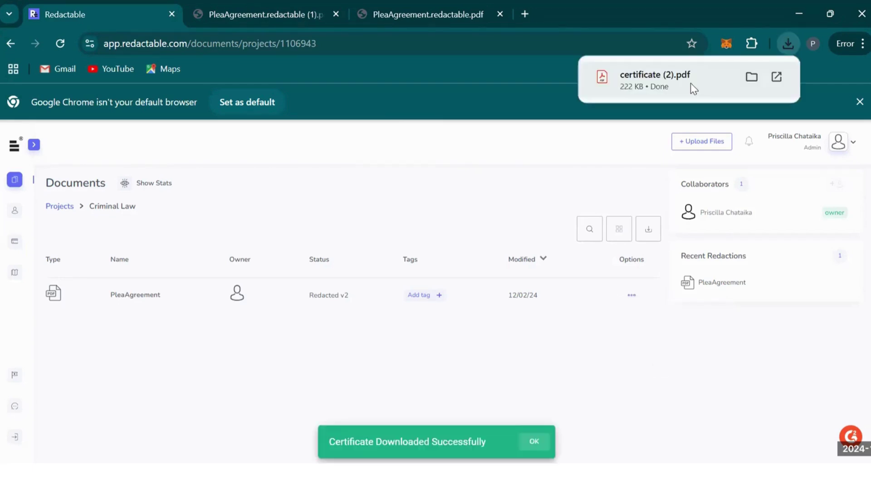
click(691, 83)
Scroll certificate (2).pdf down to its timestamped Redaction History entries
scroll(536, 285, down, 4)
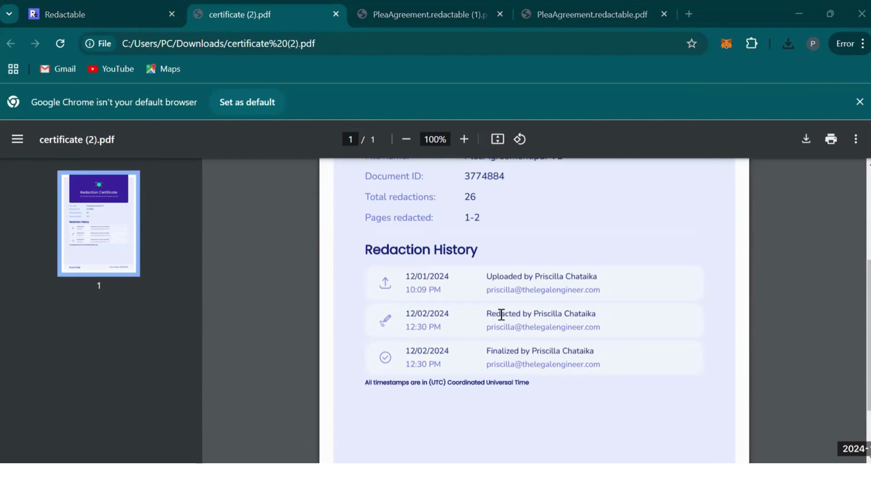
Open DivorceDecree.pdf from the Family Law project in the redaction editor
click(67, 18)
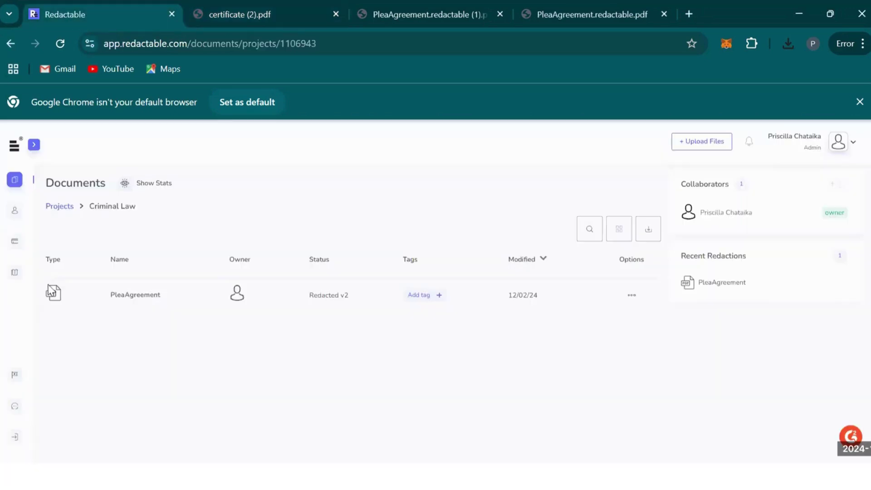
click(59, 207)
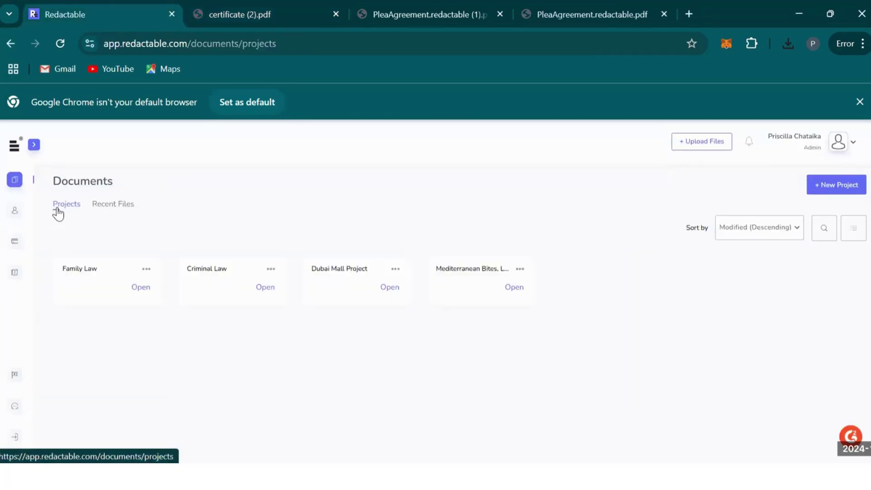
click(134, 291)
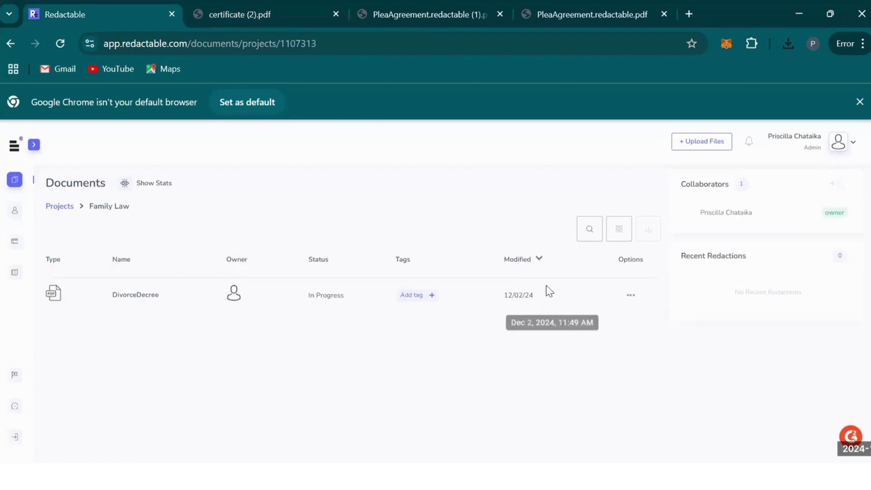
click(632, 297)
click(654, 313)
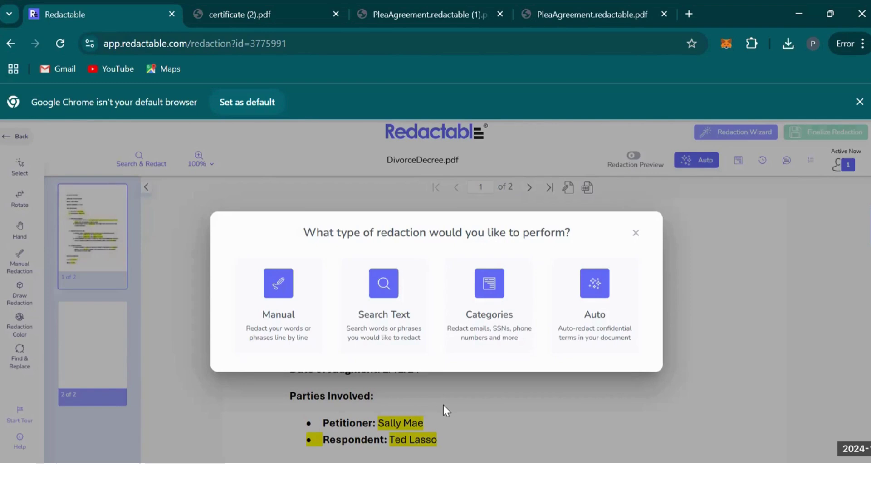
Dismiss the redaction-type prompt and scroll through the decree and back to the top
click(637, 234)
scroll(387, 362, down, 2)
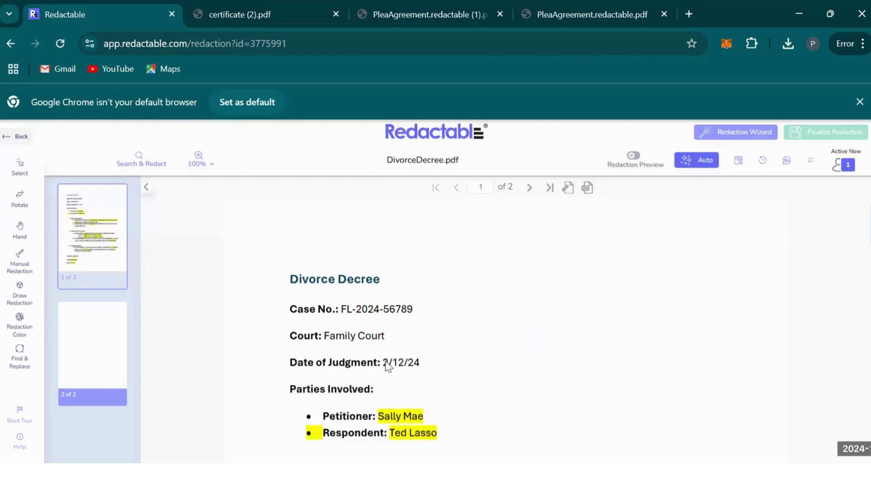
scroll(402, 338, down, 2)
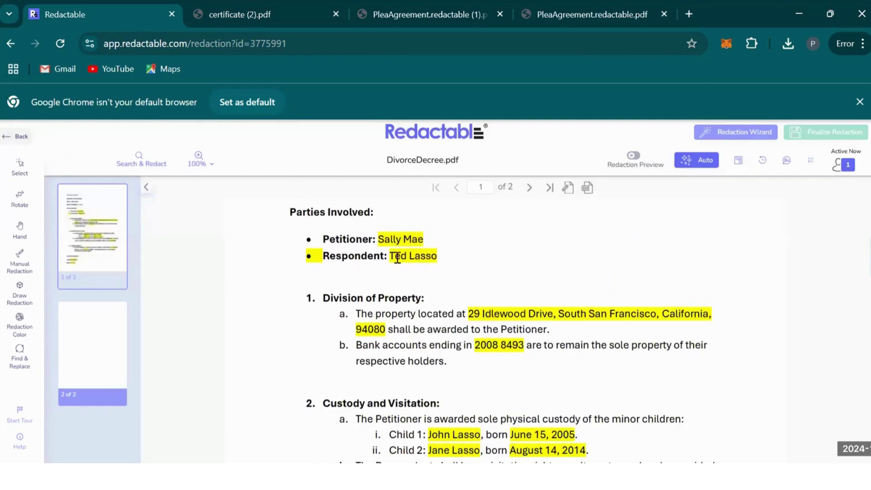
scroll(464, 353, down, 2)
scroll(464, 353, up, 2)
scroll(432, 348, up, 4)
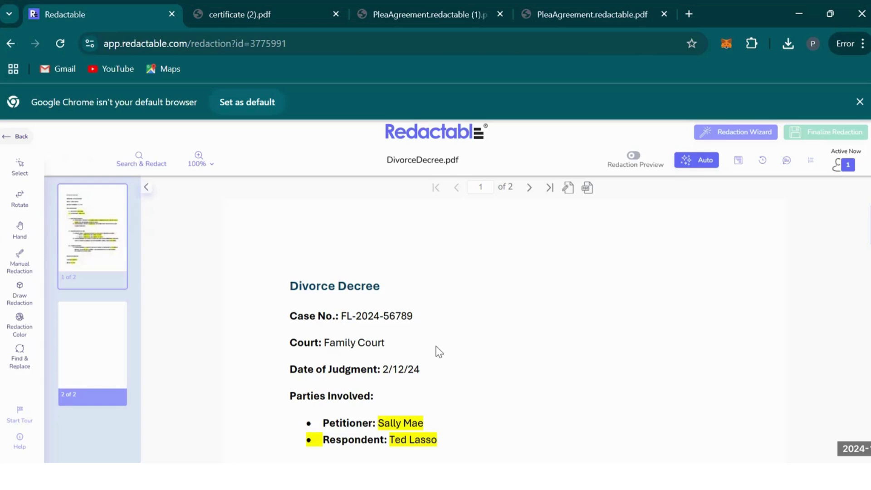
Run the Redaction Wizard in Auto mode on DivorceDecree.pdf
click(735, 132)
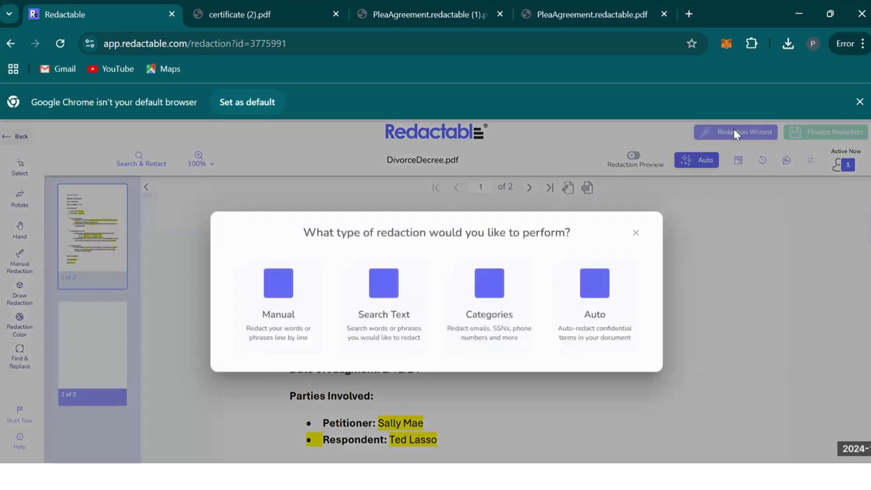
click(594, 286)
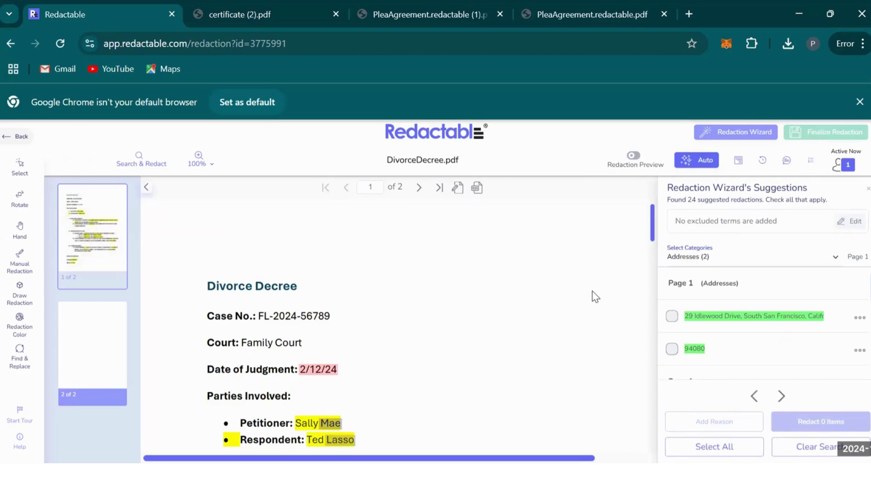
scroll(596, 296, down, 4)
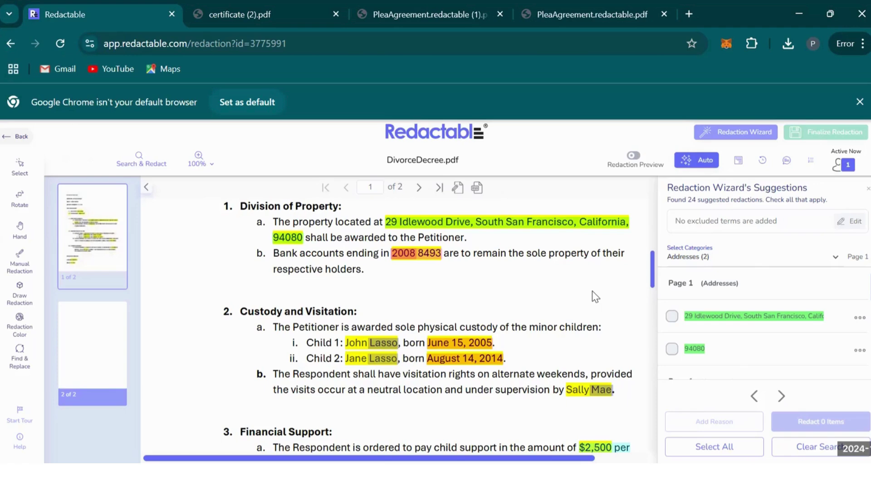
Scroll through the decree to review the 24 highlighted suggested redactions
scroll(595, 297, down, 1)
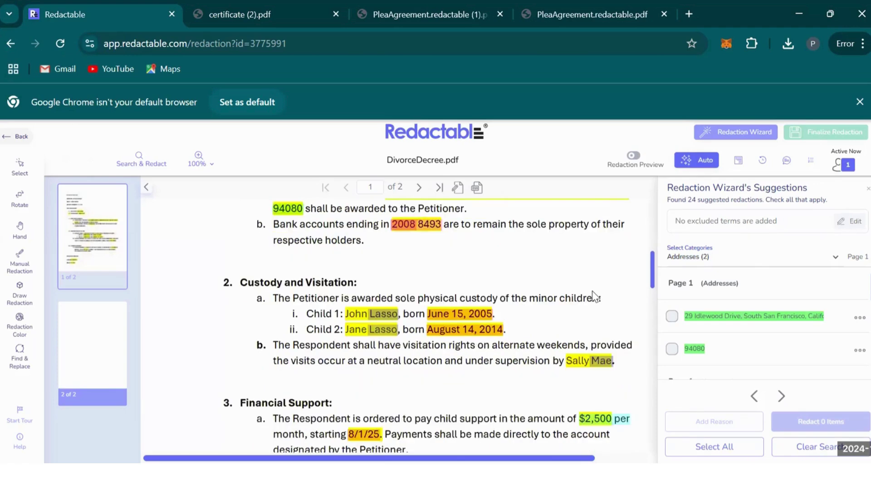
scroll(595, 296, down, 5)
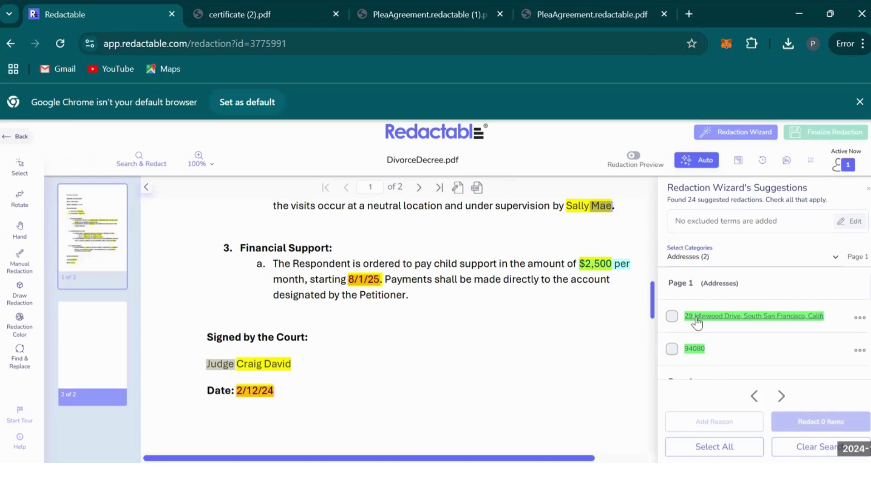
scroll(449, 346, down, 2)
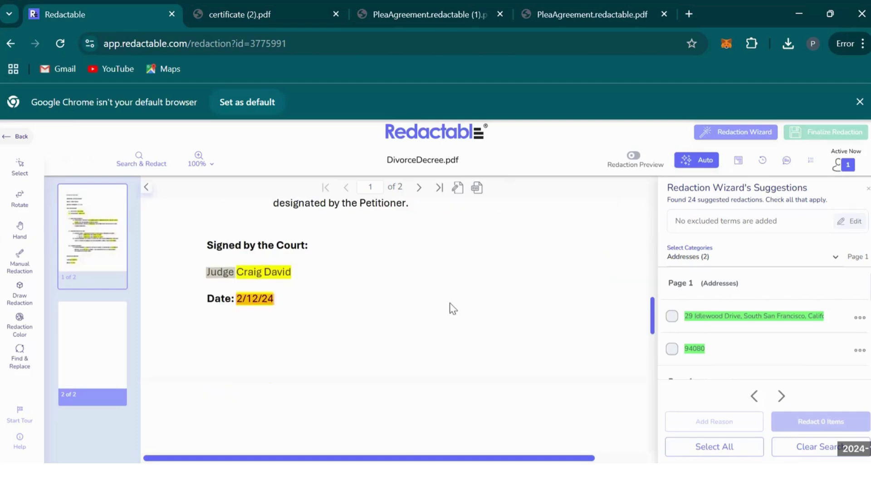
scroll(453, 308, up, 2)
scroll(451, 305, up, 6)
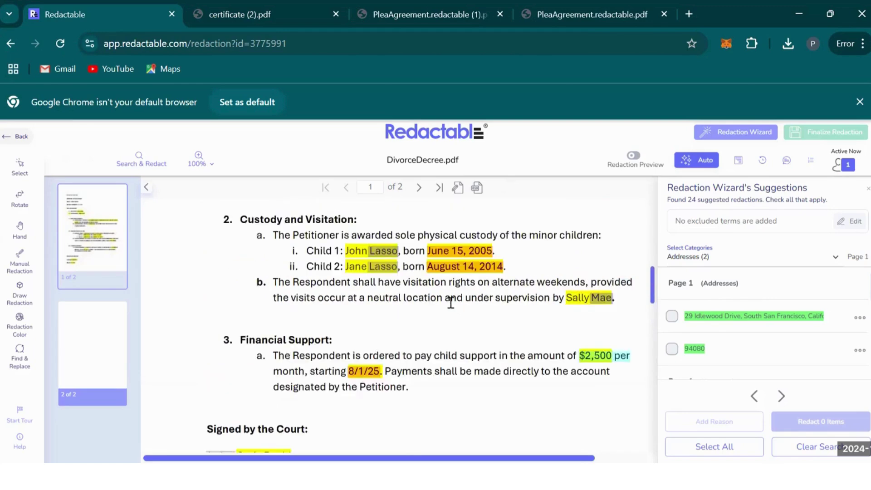
scroll(452, 309, up, 2)
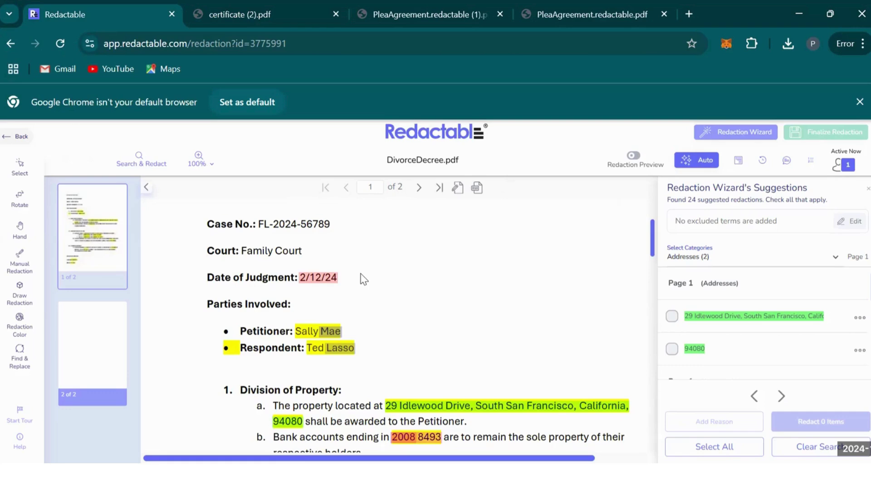
scroll(364, 280, down, 2)
scroll(364, 280, up, 2)
scroll(365, 286, down, 10)
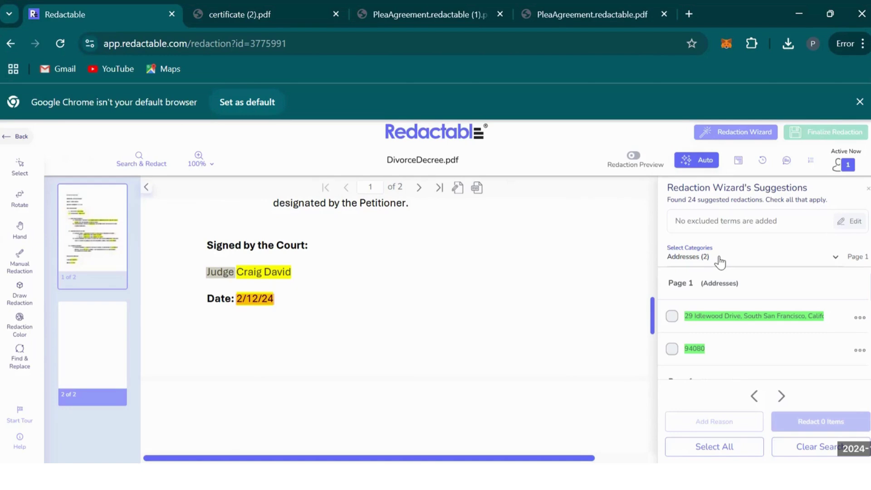
Include the street address and 94080 postcode matches, select all, and redact the 24 items
click(672, 316)
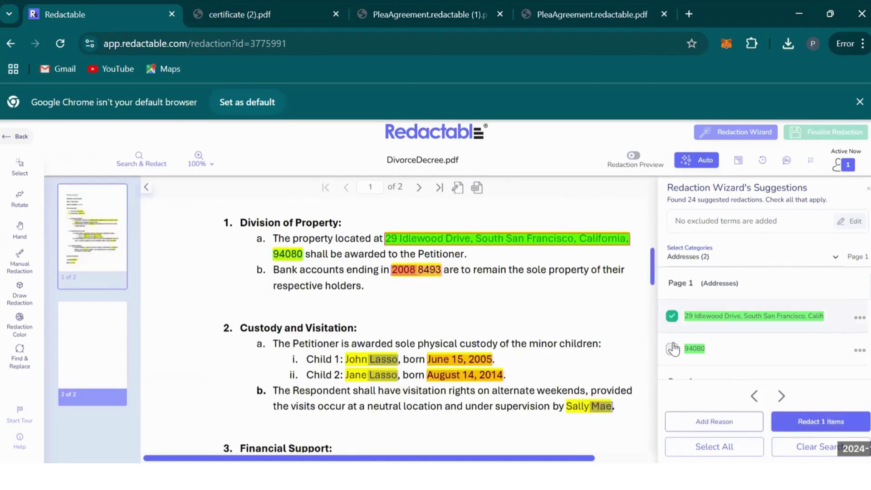
click(673, 349)
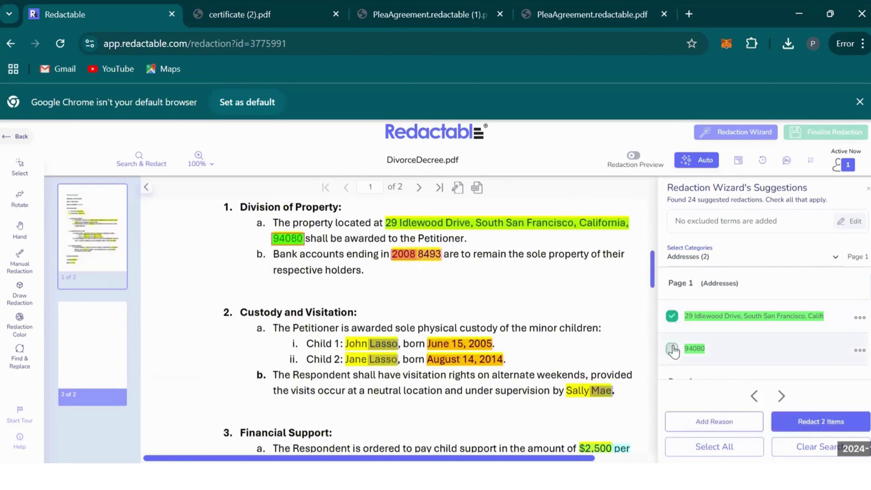
click(722, 445)
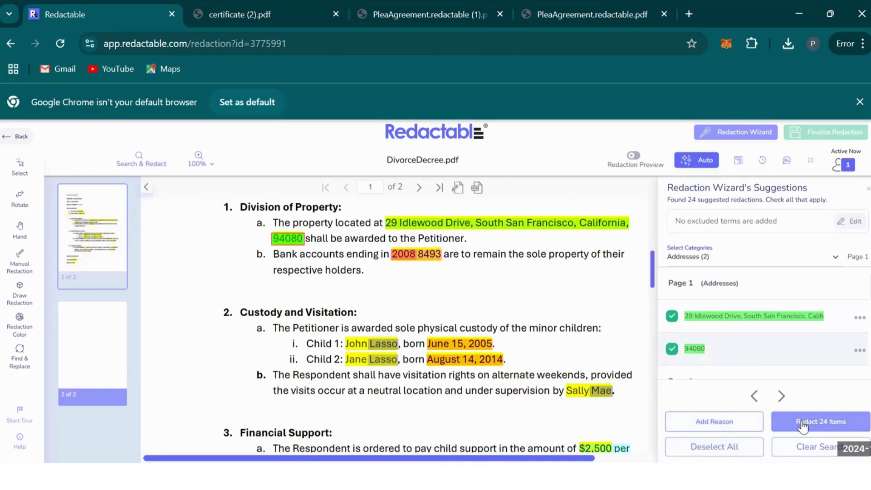
click(781, 421)
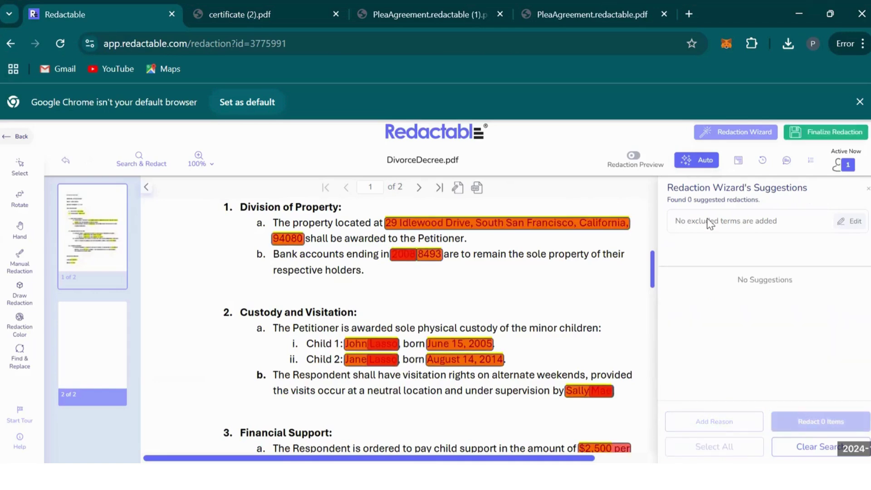
Finalize the redacted decree and open the downloaded DivorceDecree.redactable.pdf
click(806, 131)
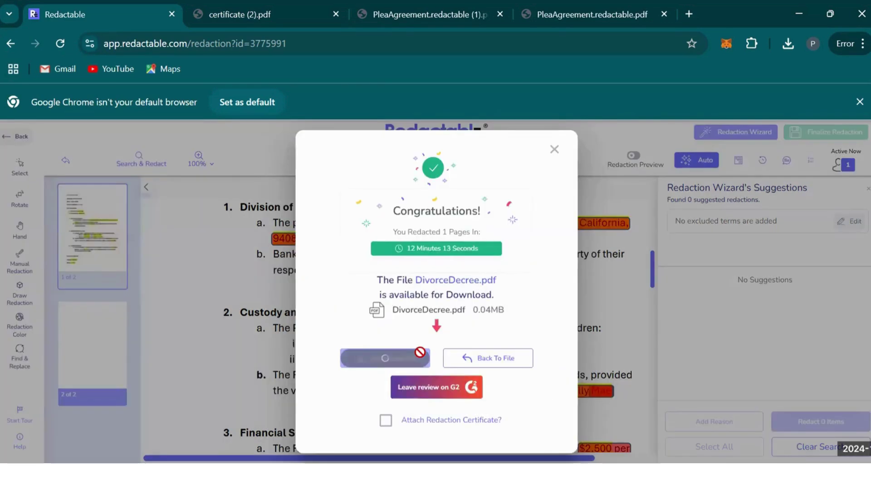
click(420, 357)
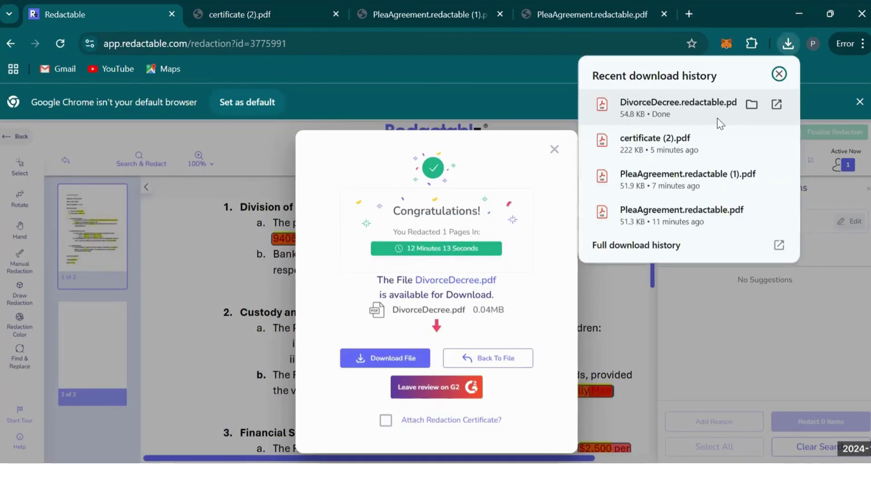
click(718, 118)
Scroll through DivorceDecree.redactable.pdf checking red boxes over dates, names, address and payments
scroll(584, 295, down, 3)
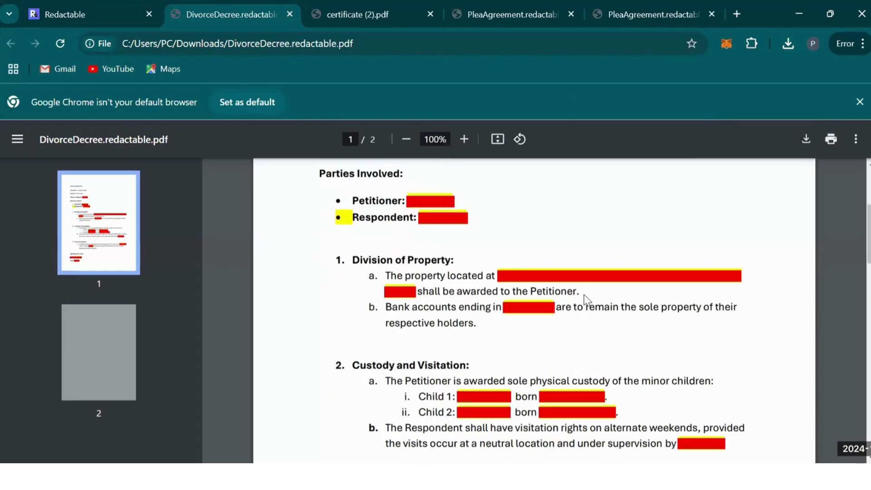
scroll(584, 294, down, 5)
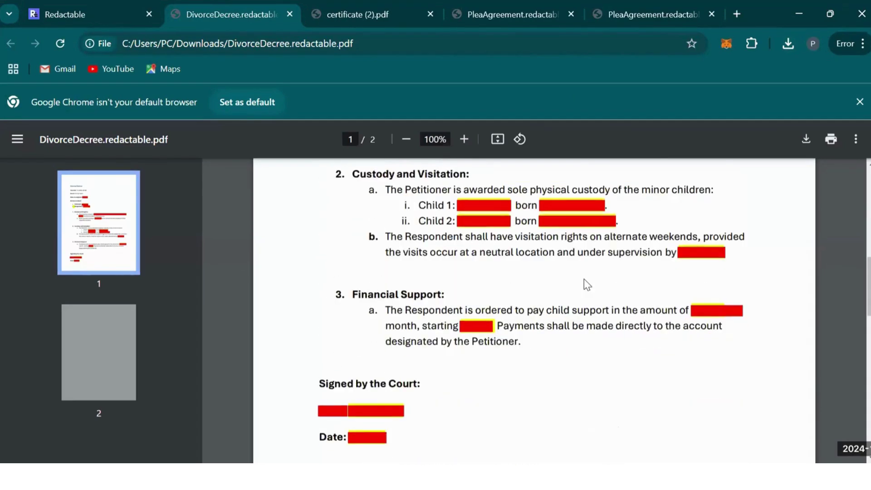
scroll(587, 285, down, 2)
scroll(587, 282, up, 8)
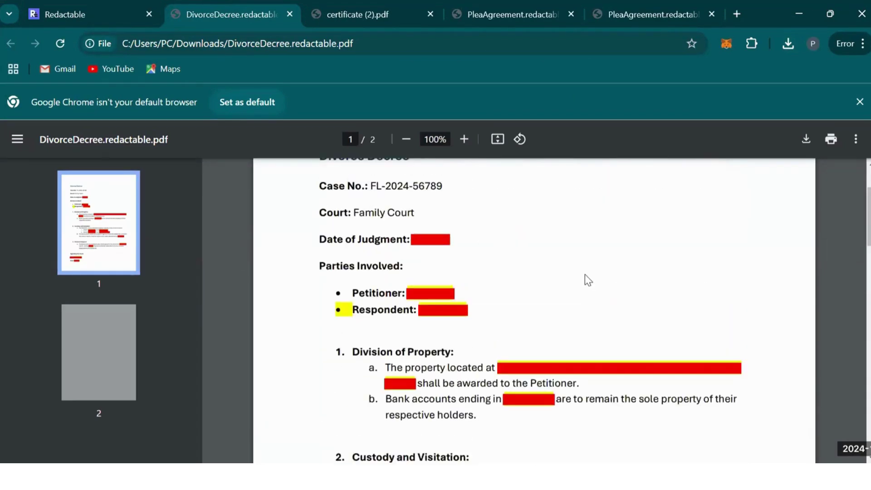
scroll(587, 281, down, 2)
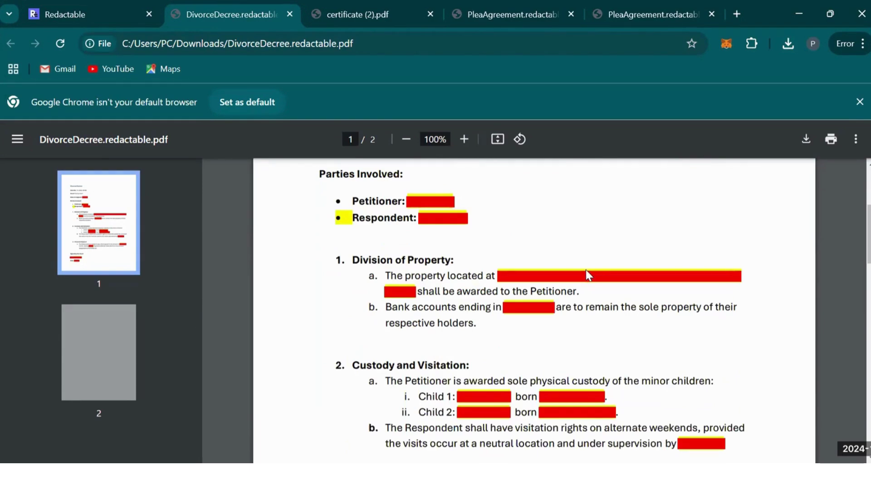
scroll(589, 275, down, 2)
scroll(589, 275, up, 6)
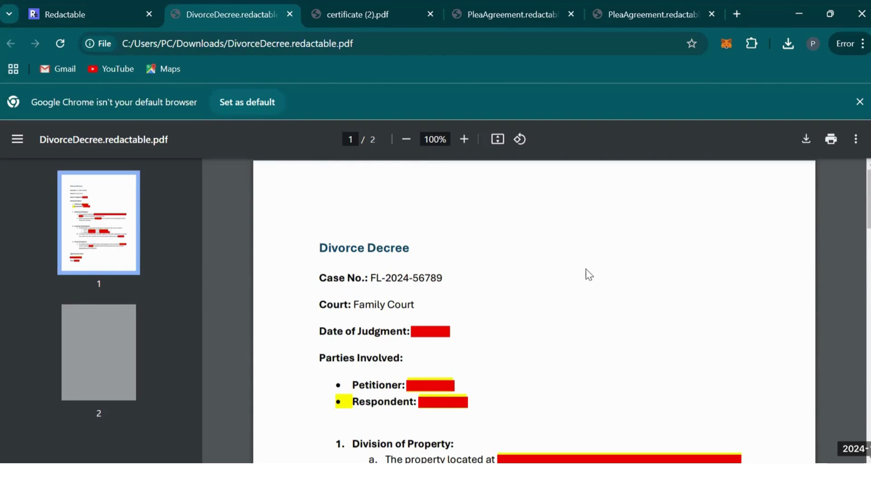
Close the Congratulations dialog, return to the Family Law documents, and view the Redaction Log
click(87, 5)
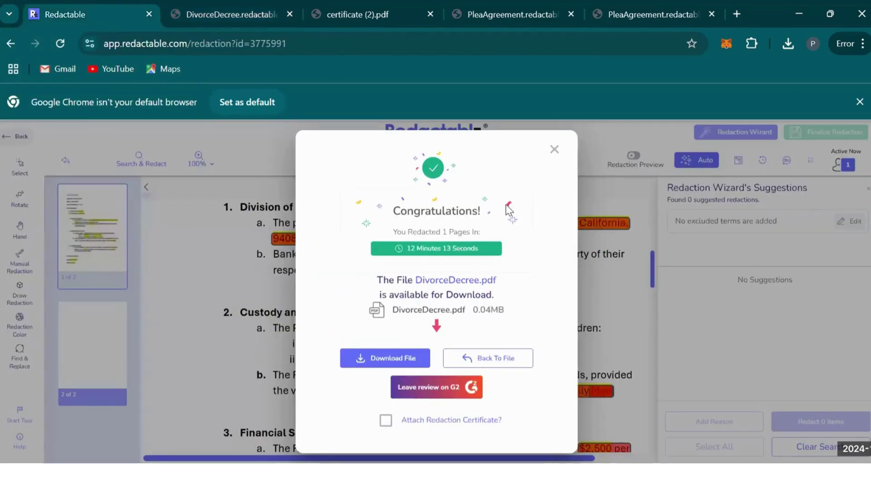
click(555, 149)
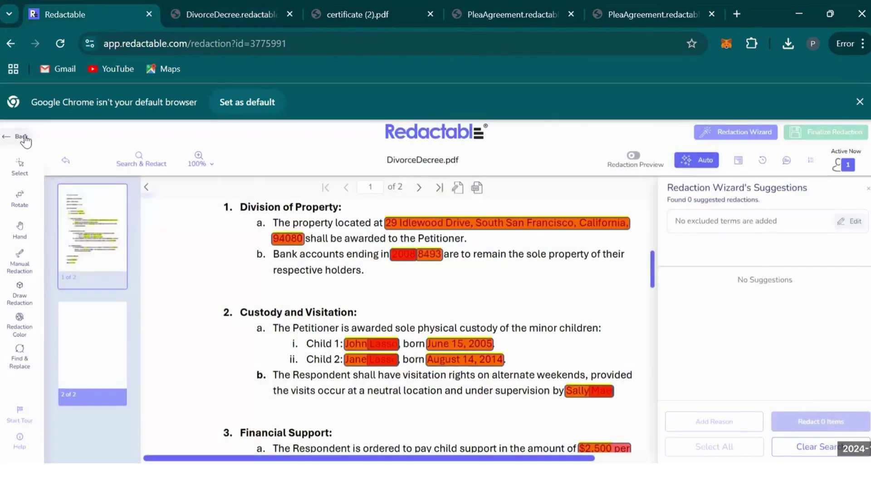
click(22, 137)
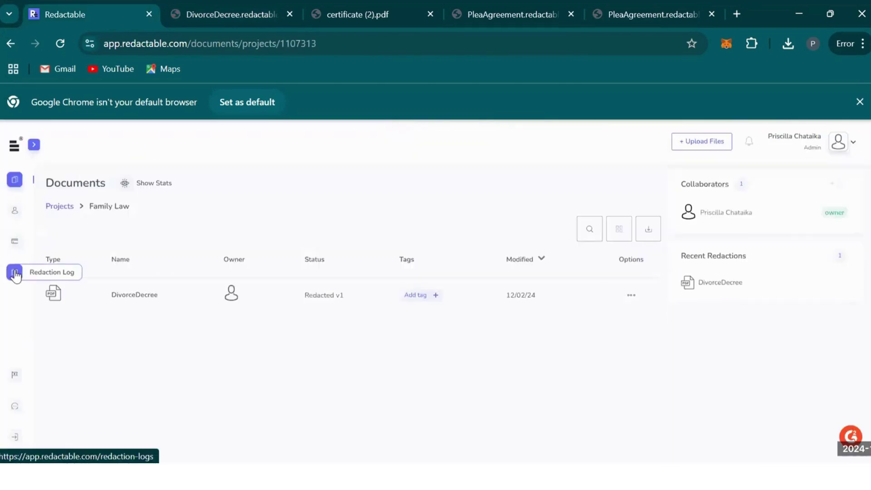
click(15, 274)
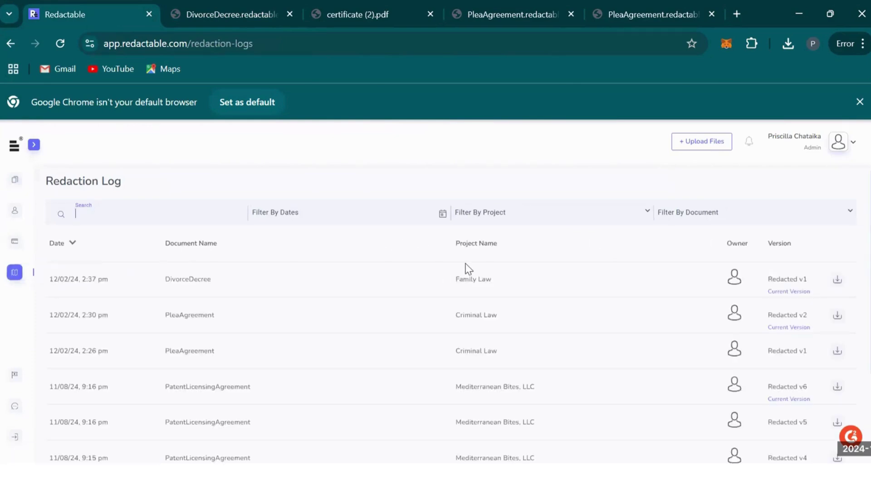
scroll(467, 267, down, 2)
scroll(463, 268, up, 2)
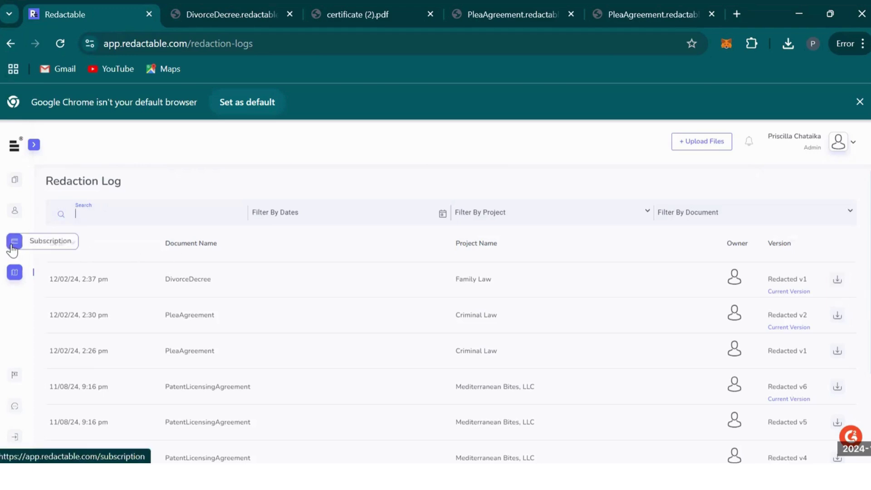
Show the Team Members page with its single active admin and 0 of 1 seats free
click(16, 218)
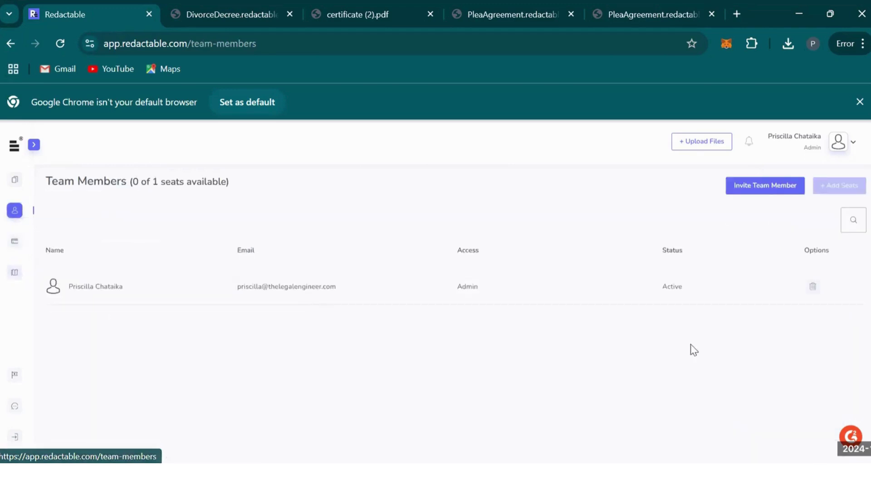